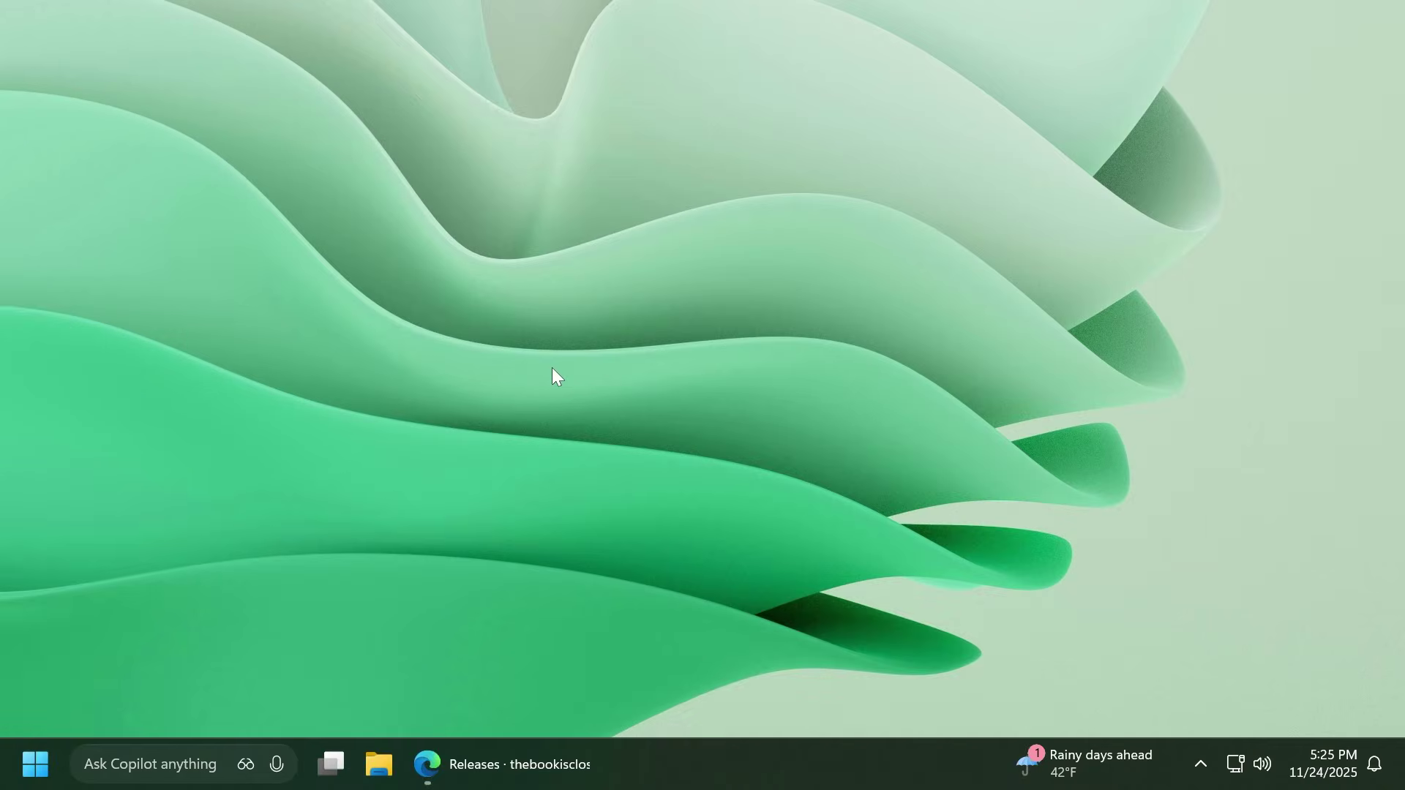
- Open the Windows Settings app on its Home page with Win+I
{"action": "key", "text": "super+i"}
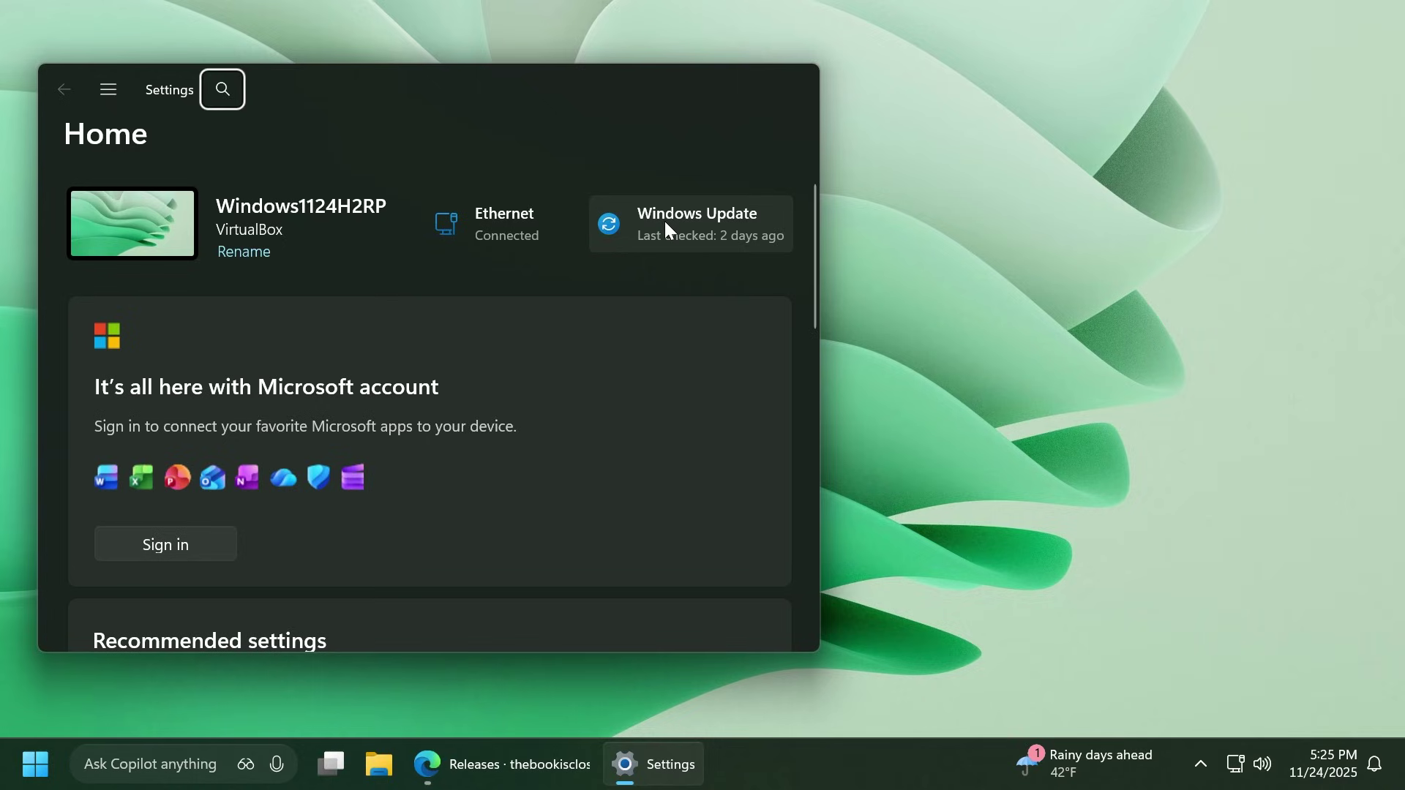
- Check the Windows Insider Program settings to confirm the Dev channel
{"action": "left_click", "coordinate": [657, 245]}
{"action": "scroll", "coordinate": [512, 403], "scroll_direction": "down", "scroll_amount": 5}
{"action": "left_click", "coordinate": [275, 330]}
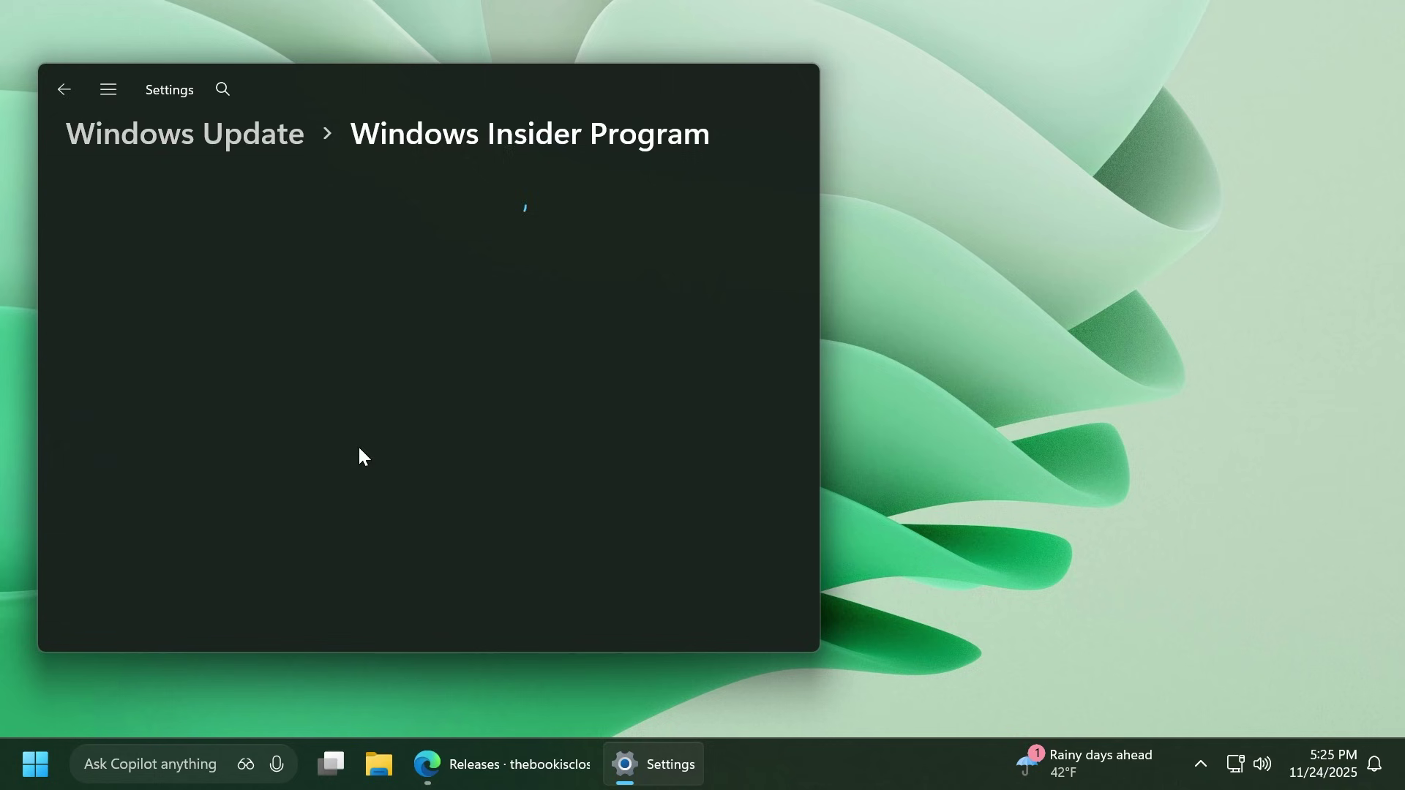
{"action": "left_click", "coordinate": [346, 344]}
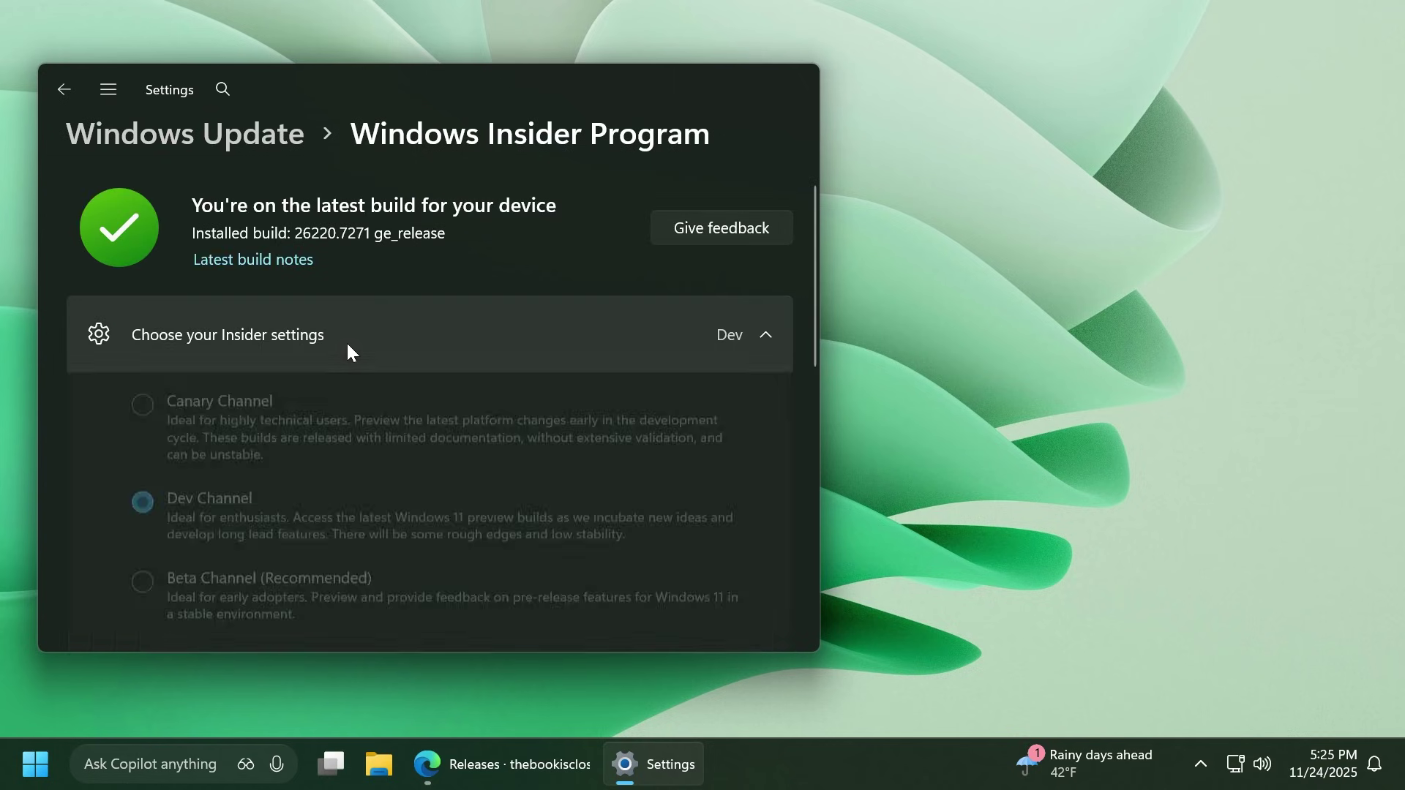
{"action": "scroll", "coordinate": [294, 340], "scroll_direction": "down", "scroll_amount": 2}
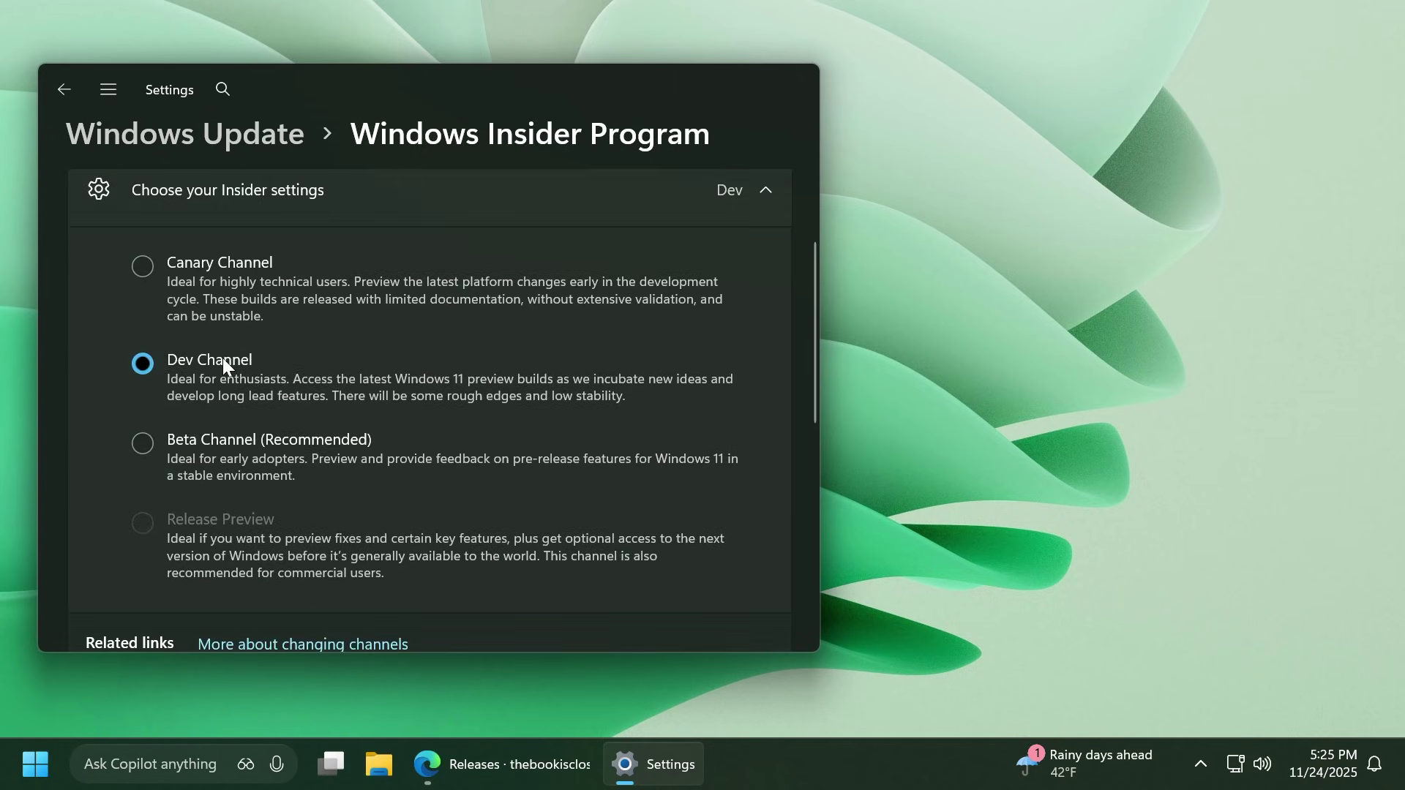
- Check System > About for version 25H2 and OS build 26220.7271
{"action": "left_click", "coordinate": [108, 89]}
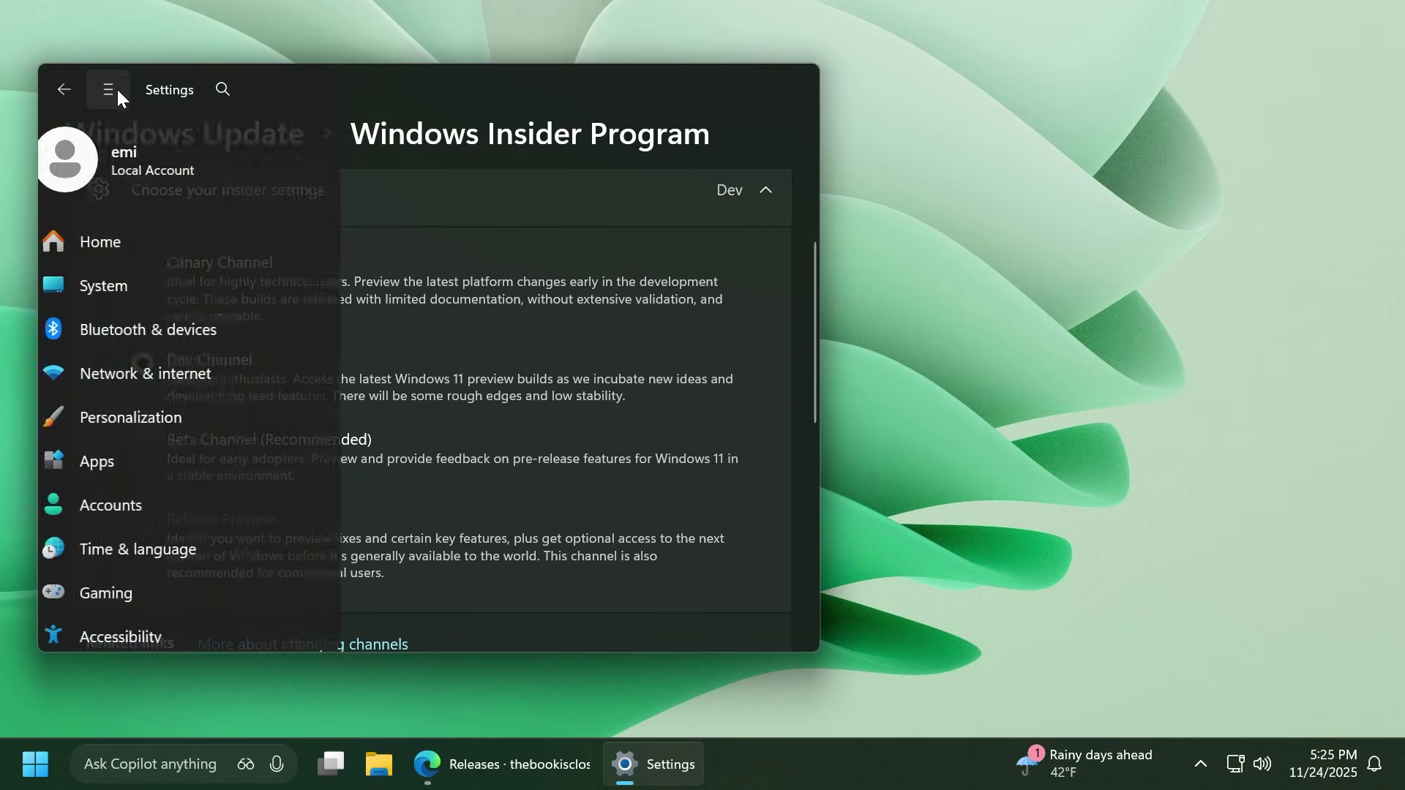
{"action": "left_click", "coordinate": [128, 286]}
{"action": "scroll", "coordinate": [439, 418], "scroll_direction": "down", "scroll_amount": 10}
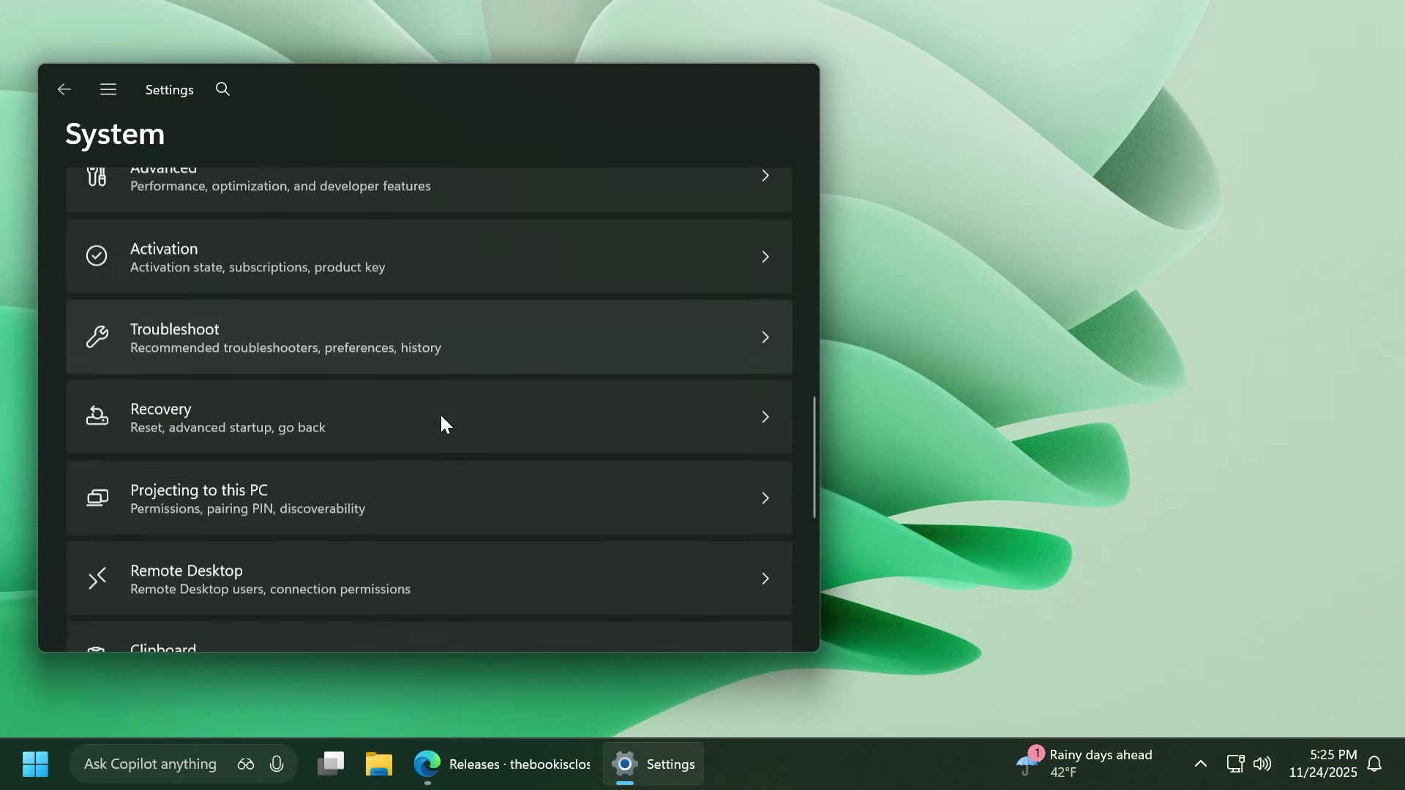
{"action": "left_click", "coordinate": [189, 571]}
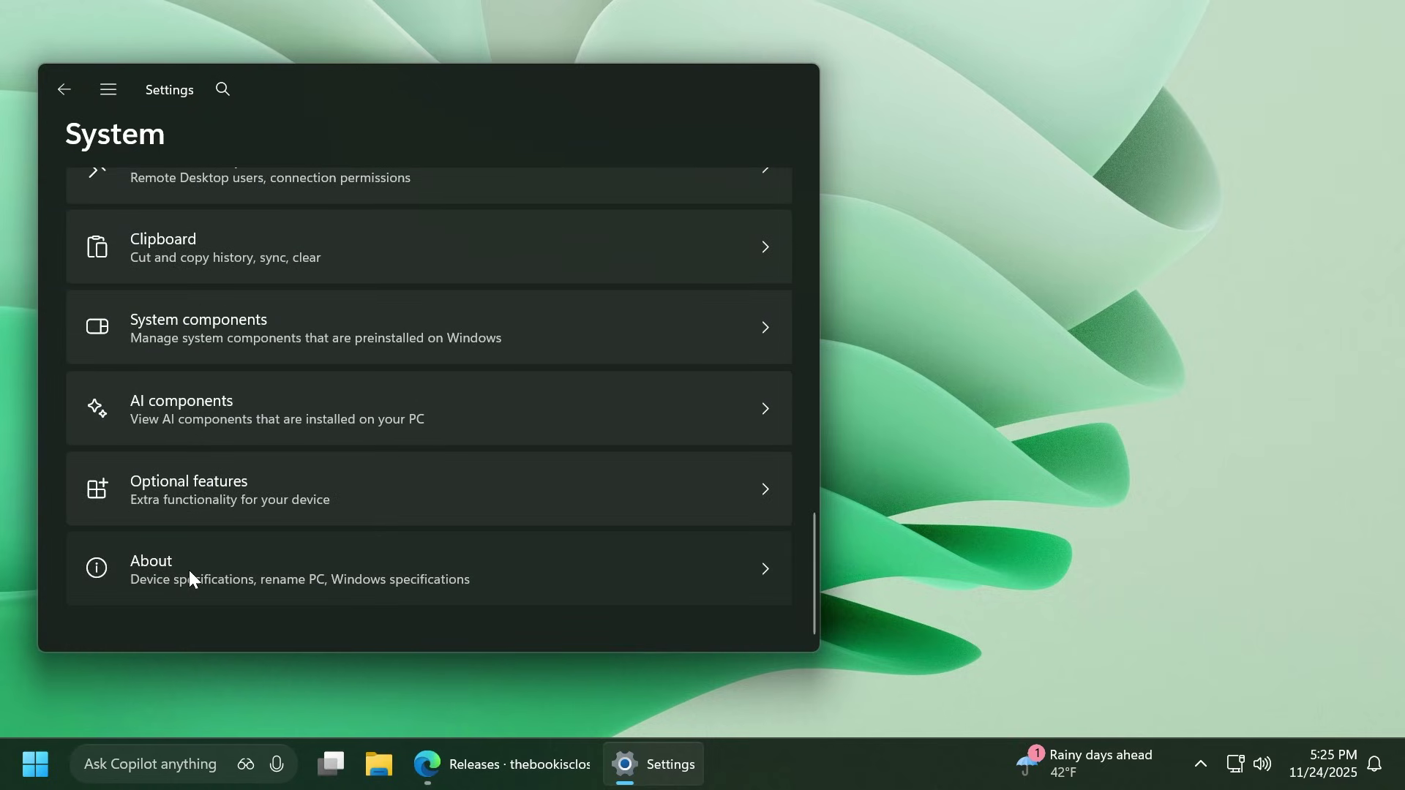
{"action": "scroll", "coordinate": [411, 396], "scroll_direction": "down", "scroll_amount": 5}
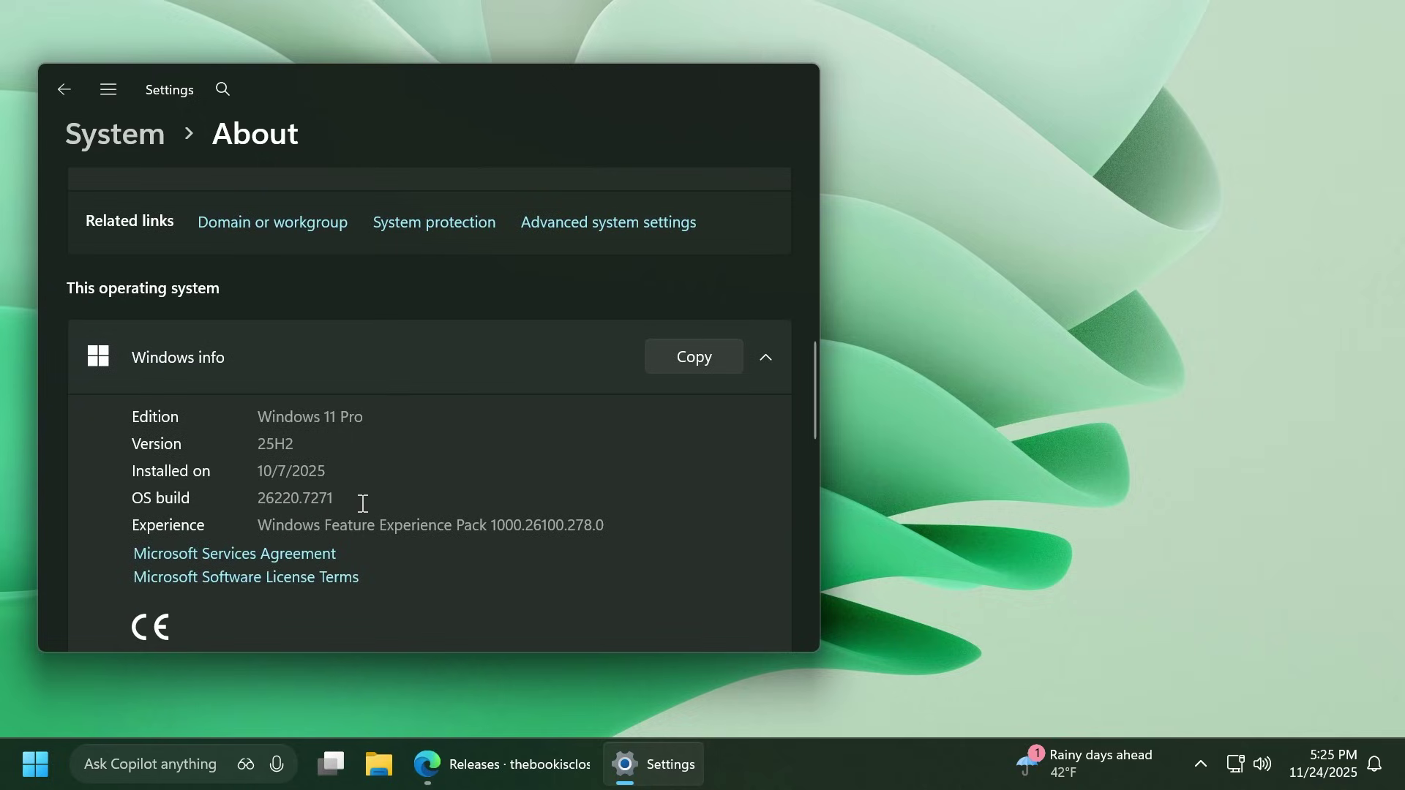
{"action": "left_click_drag", "start_coordinate": [291, 446], "coordinate": [257, 445]}
{"action": "left_click", "coordinate": [262, 483]}
- Close Settings and download ViVeTool-v0.3.4-IntelAmd.zip from the ViVe GitHub releases page
{"action": "left_click", "coordinate": [798, 79]}
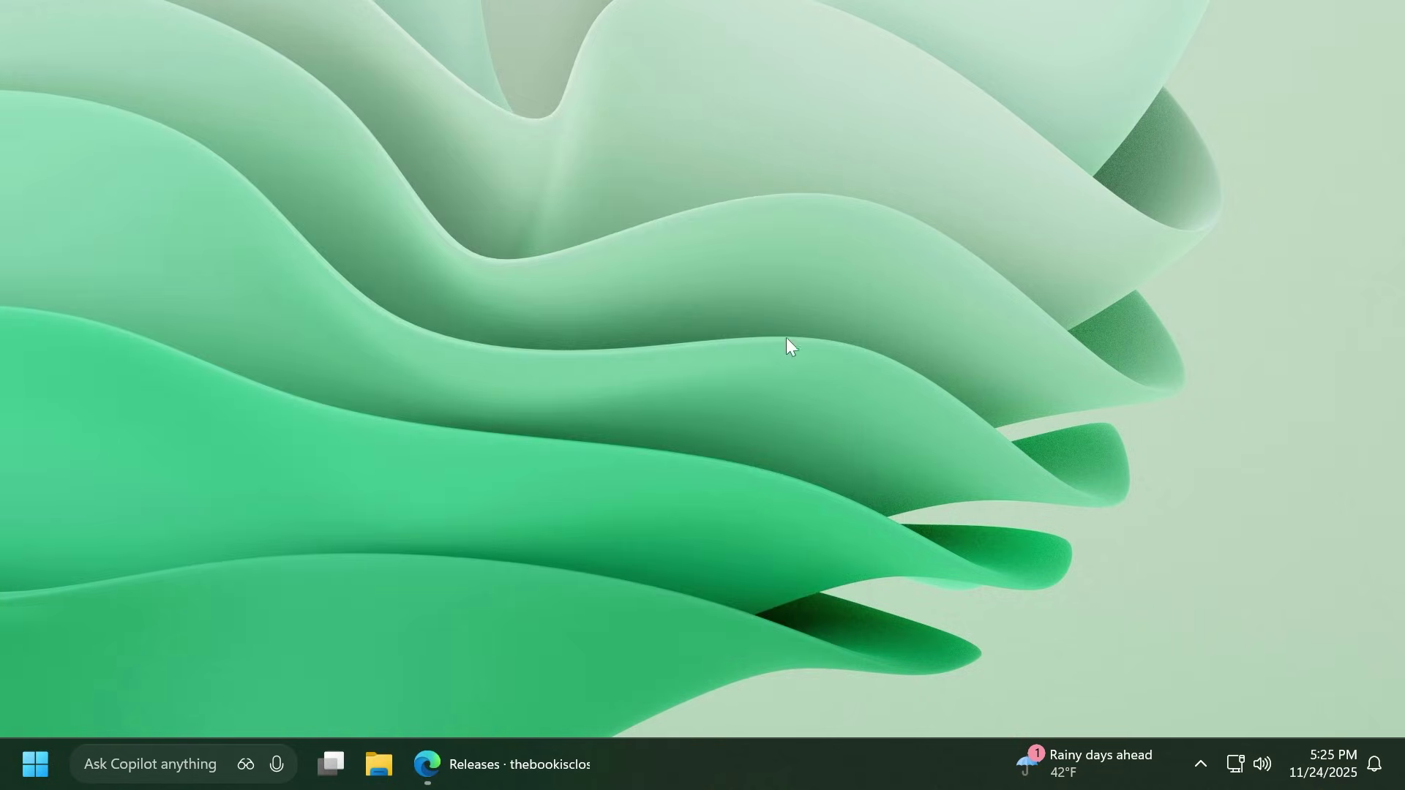
{"action": "left_click", "coordinate": [517, 759]}
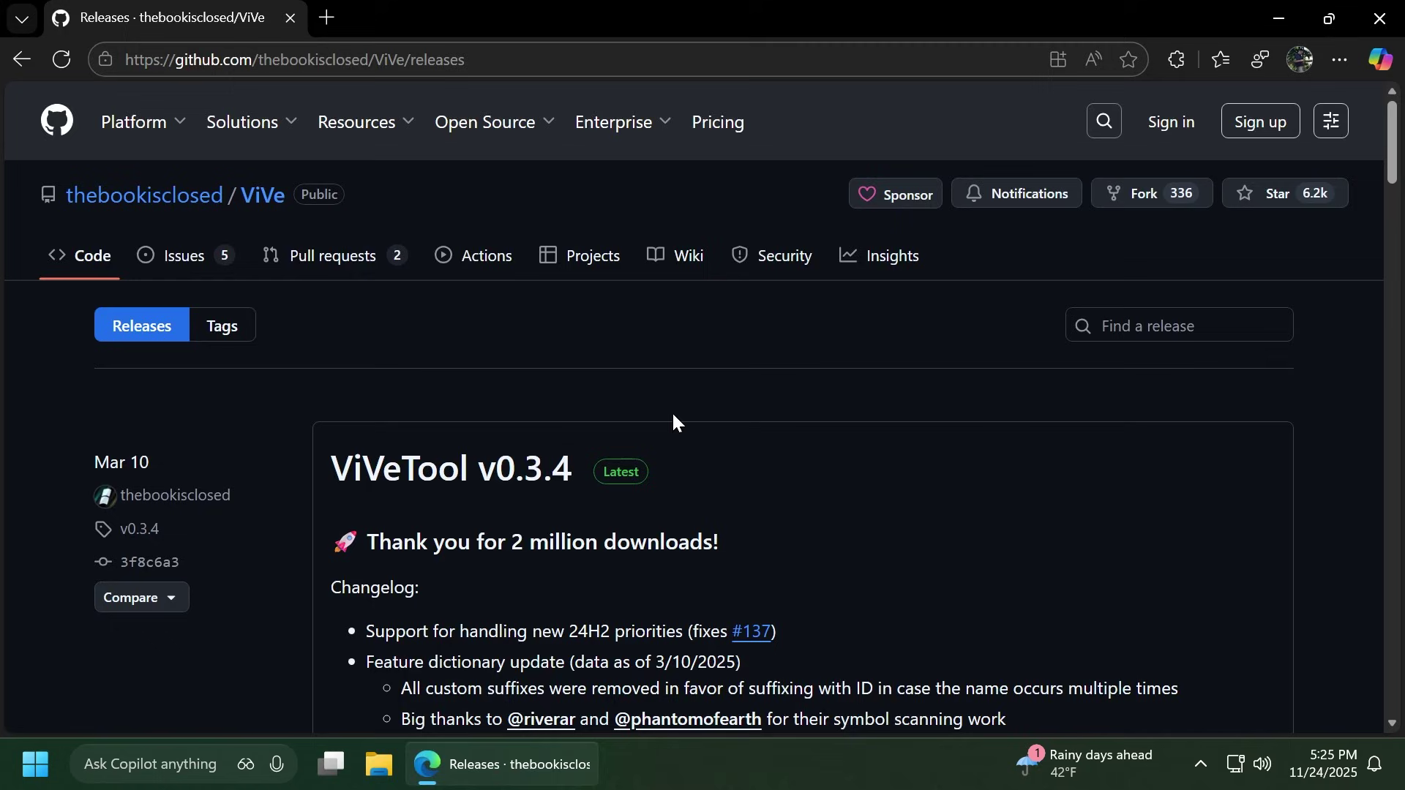
{"action": "scroll", "coordinate": [638, 376], "scroll_direction": "down", "scroll_amount": 1}
{"action": "scroll", "coordinate": [638, 376], "scroll_direction": "down", "scroll_amount": 2}
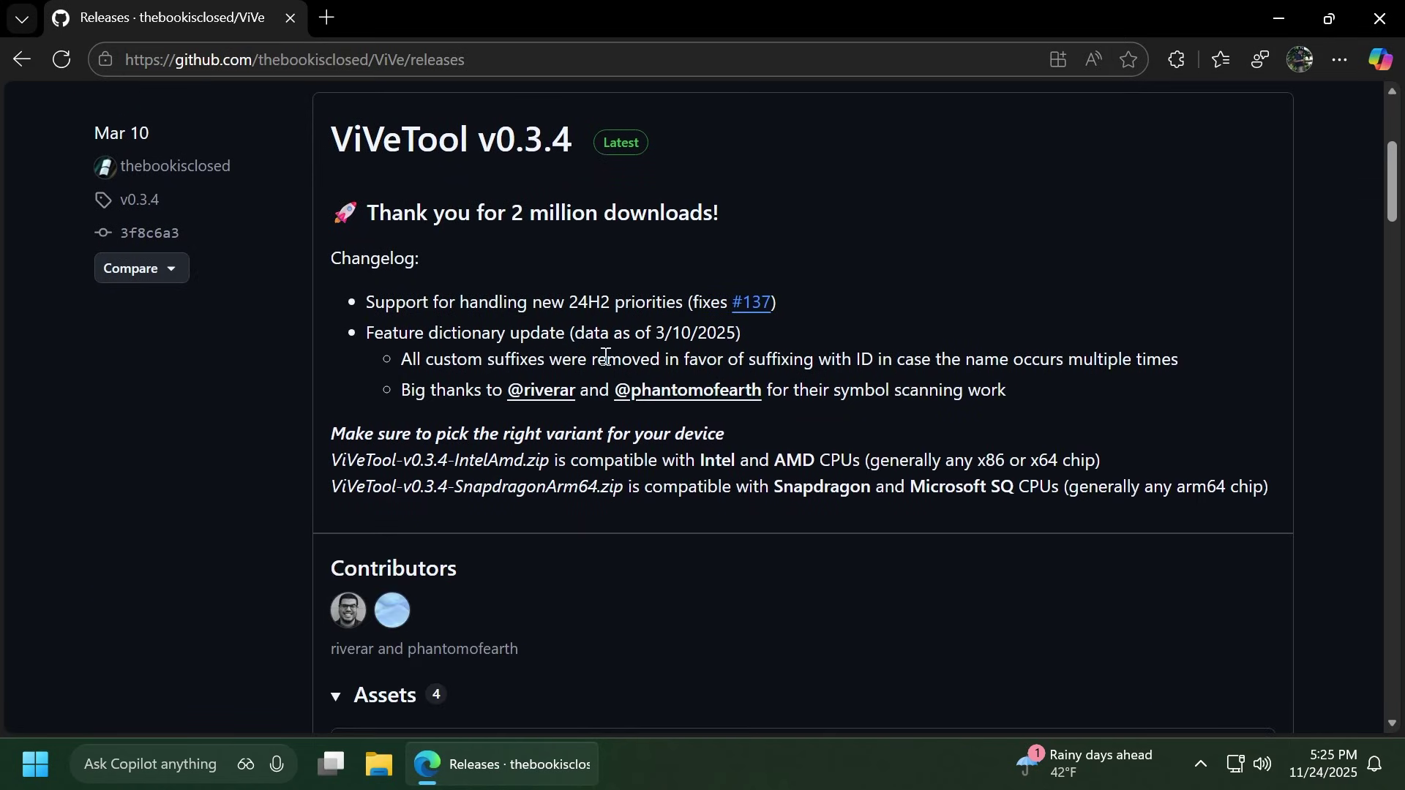
{"action": "scroll", "coordinate": [593, 358], "scroll_direction": "down", "scroll_amount": 2}
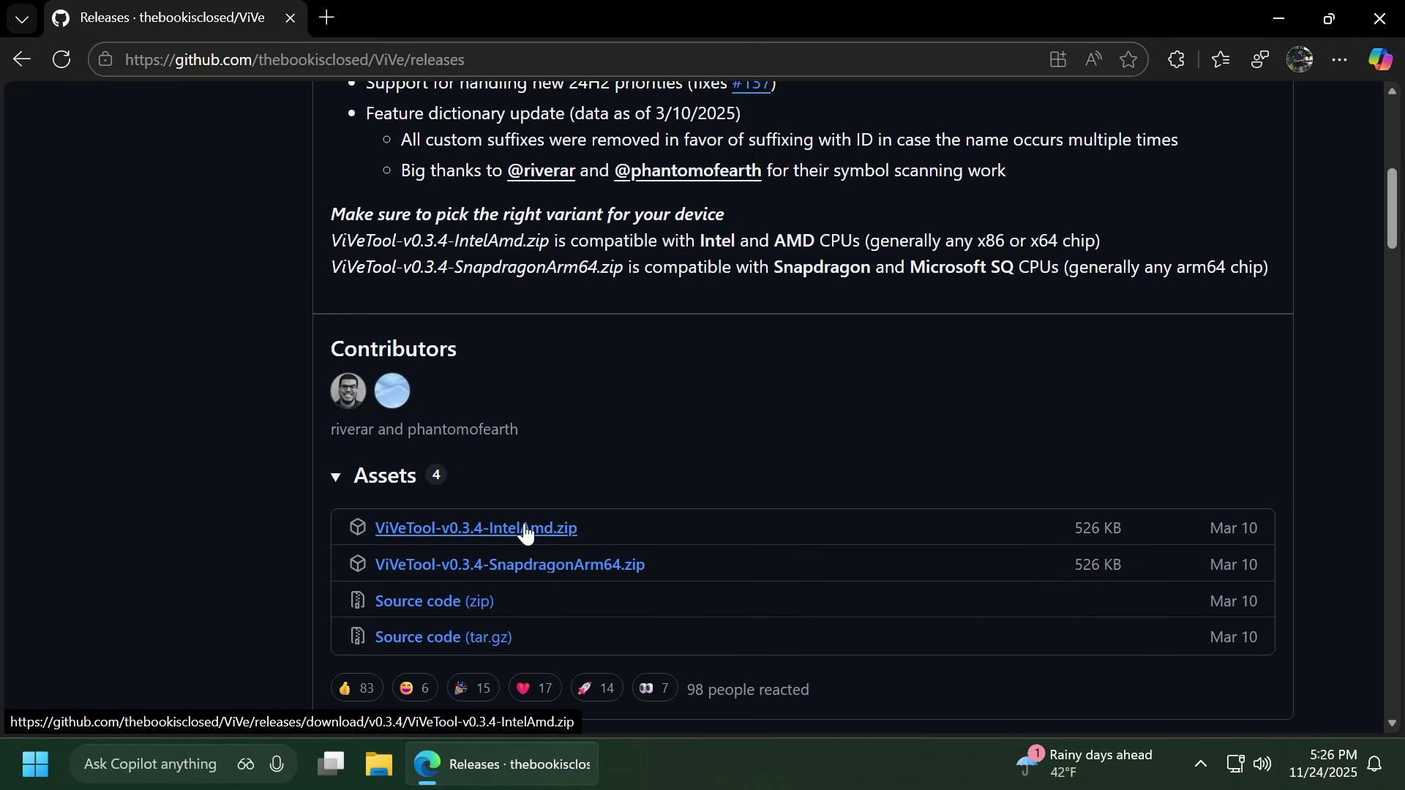
{"action": "left_click", "coordinate": [525, 529]}
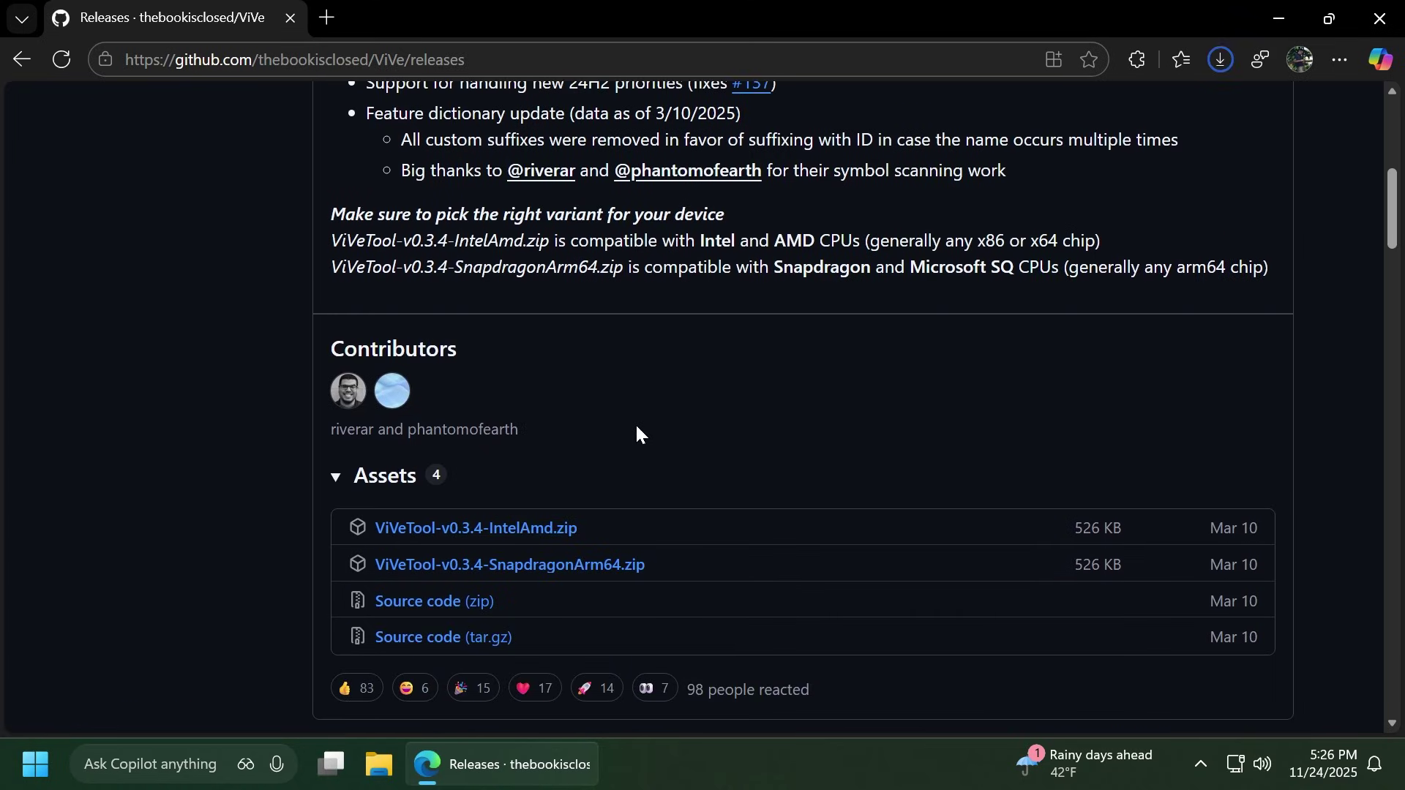
- Start extracting the ViVeTool zip with C:\Hidden Features as the destination
{"action": "left_click", "coordinate": [1030, 139]}
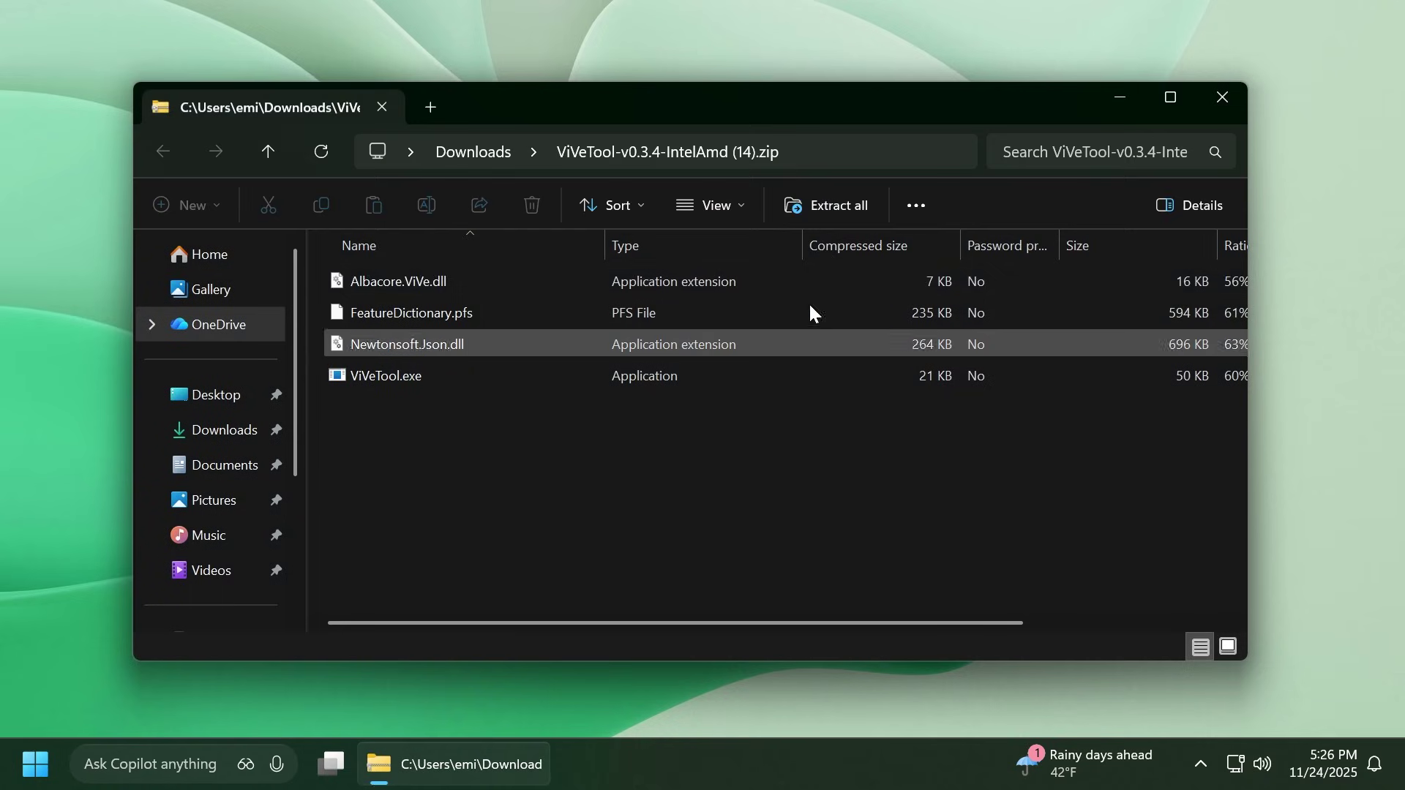
{"action": "left_click", "coordinate": [828, 204]}
{"action": "left_click", "coordinate": [953, 279]}
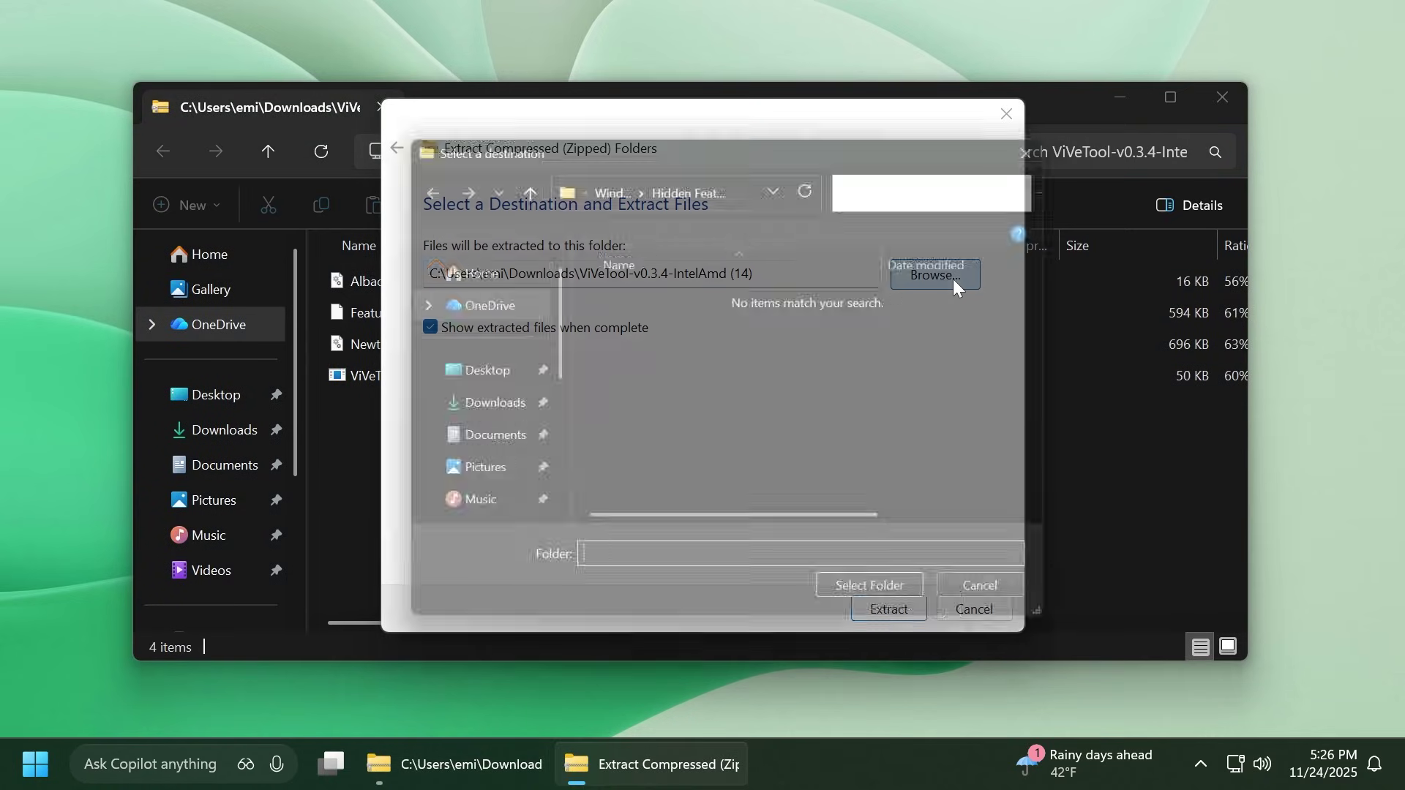
{"action": "scroll", "coordinate": [460, 424], "scroll_direction": "down", "scroll_amount": 4}
{"action": "left_click", "coordinate": [460, 370]}
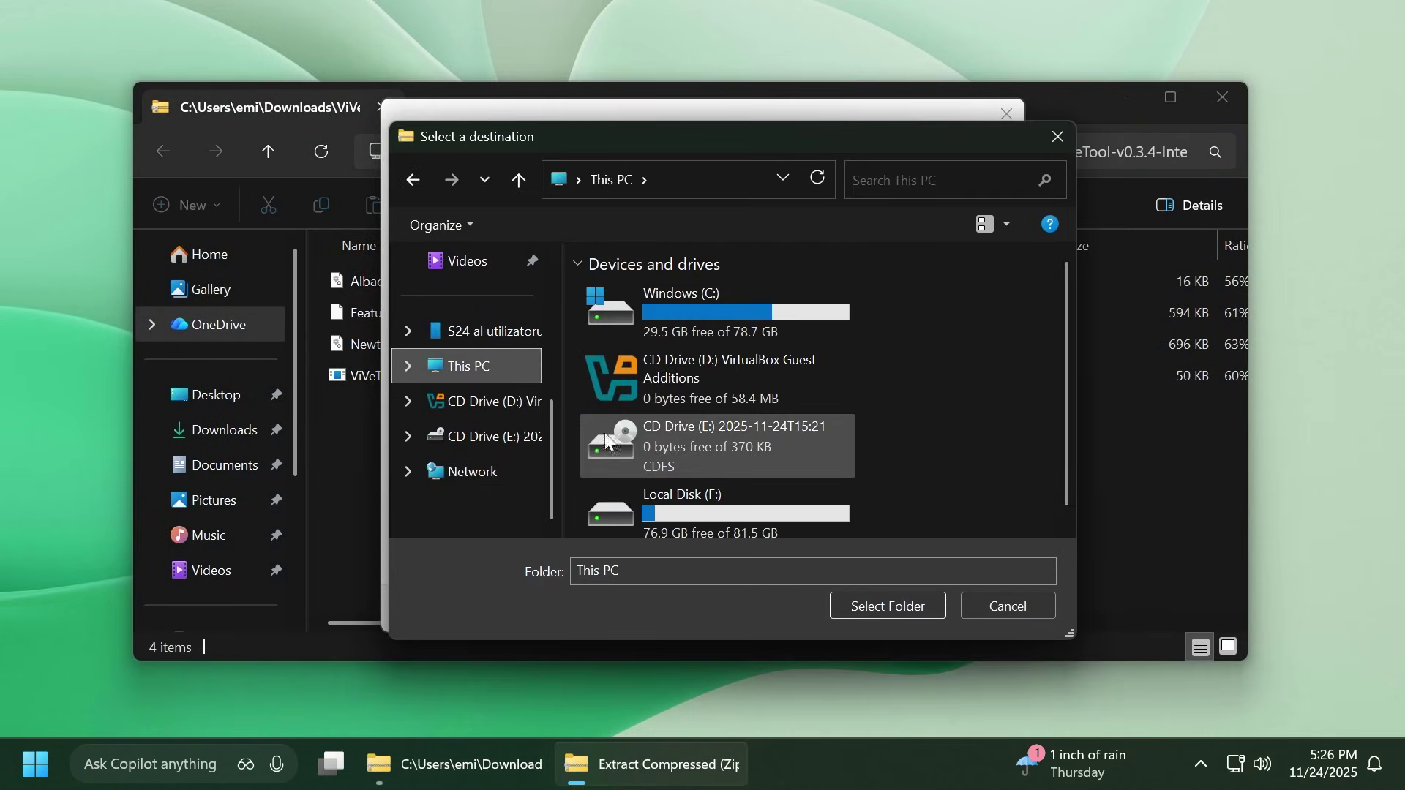
{"action": "double_click", "coordinate": [666, 330]}
{"action": "scroll", "coordinate": [673, 365], "scroll_direction": "down", "scroll_amount": 1}
{"action": "scroll", "coordinate": [680, 381], "scroll_direction": "up", "scroll_amount": 1}
{"action": "double_click", "coordinate": [671, 359]}
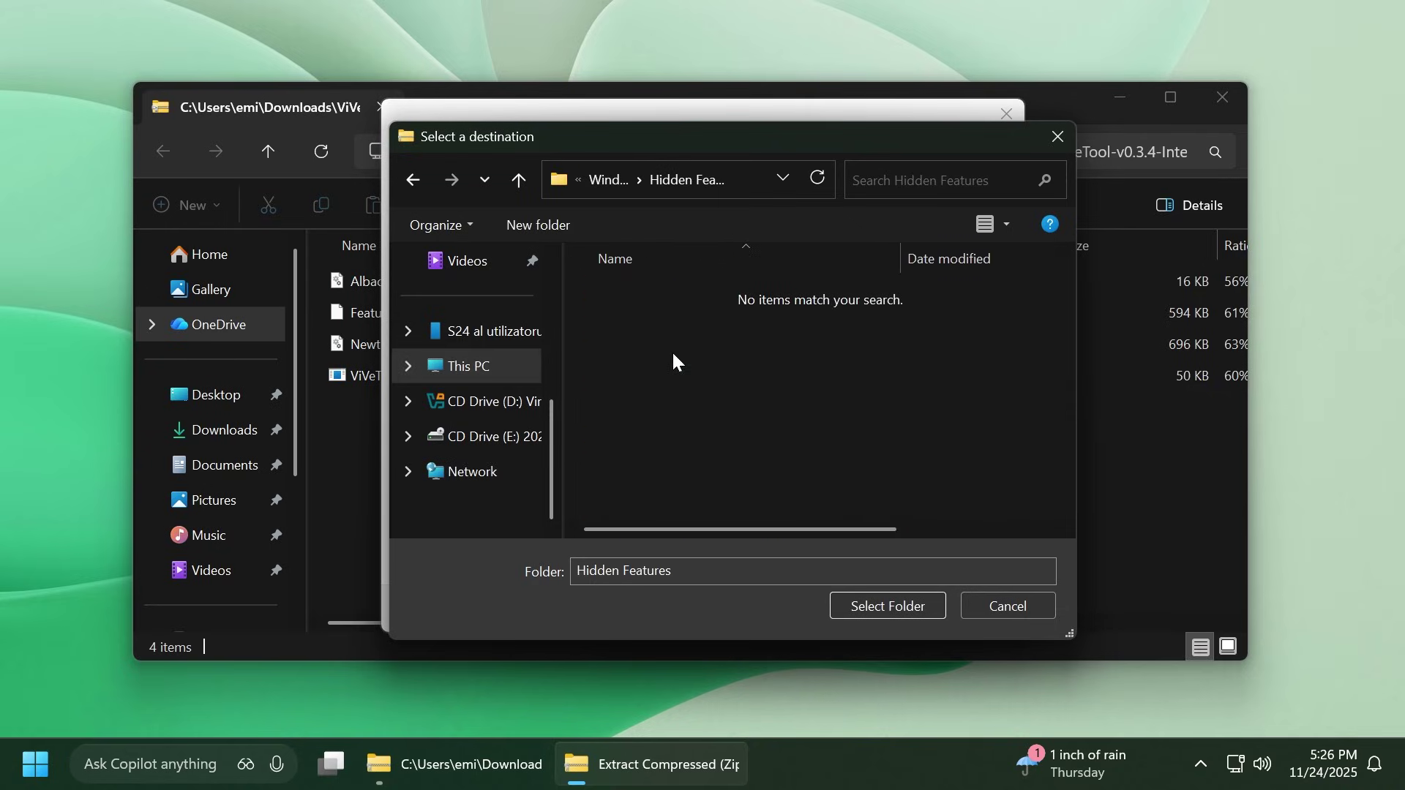
{"action": "left_click", "coordinate": [871, 616]}
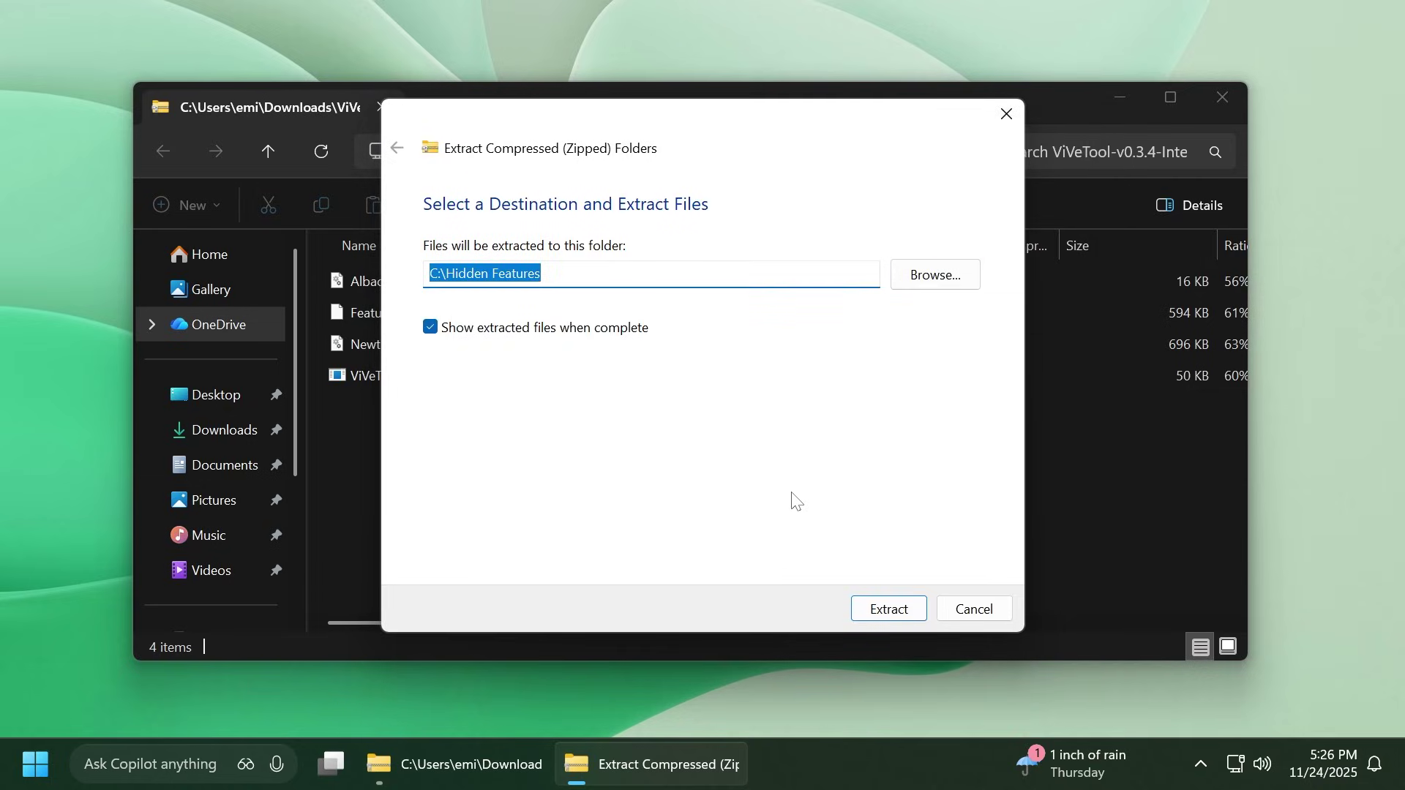
- Extract the files, replacing existing copies, and close both Explorer windows
{"action": "left_click", "coordinate": [888, 610]}
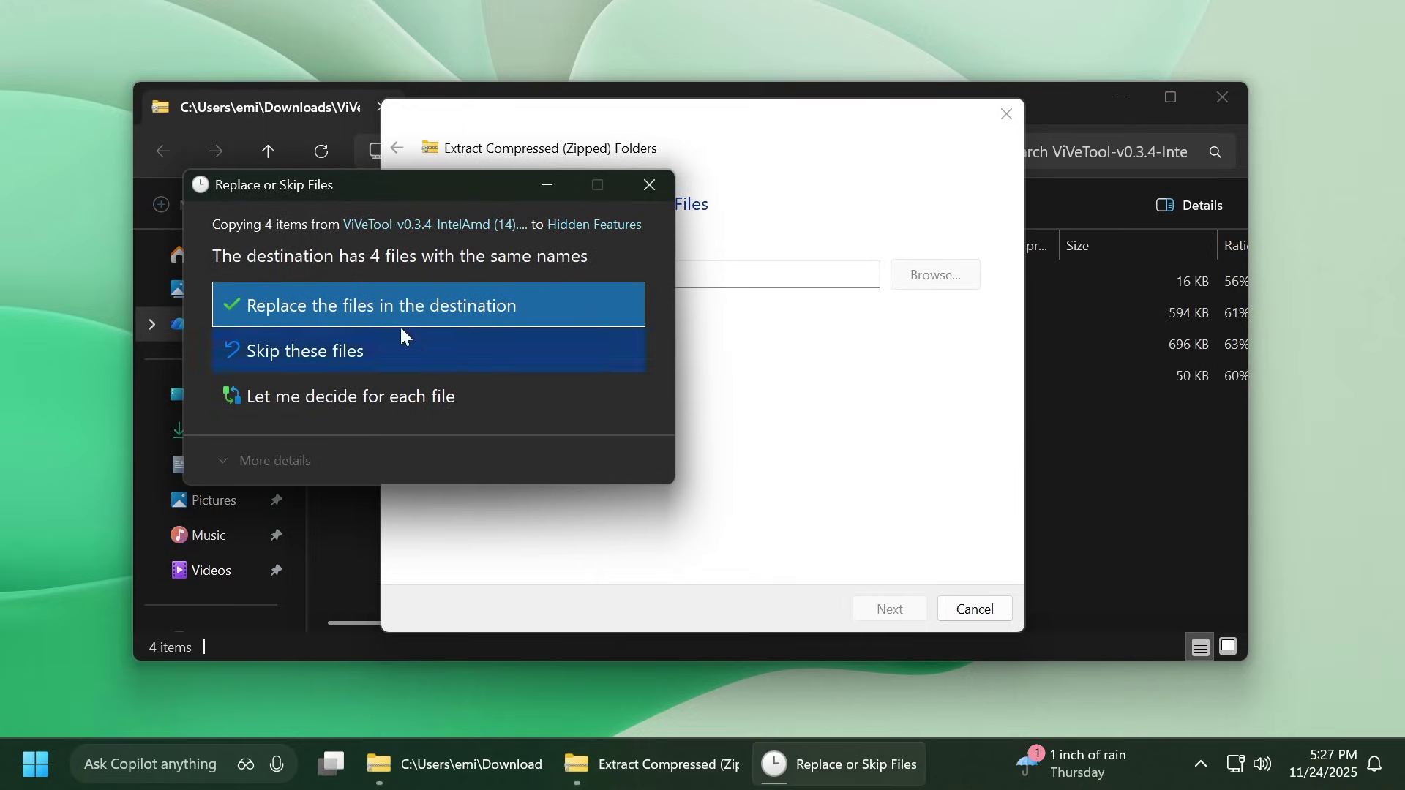
{"action": "left_click", "coordinate": [338, 304]}
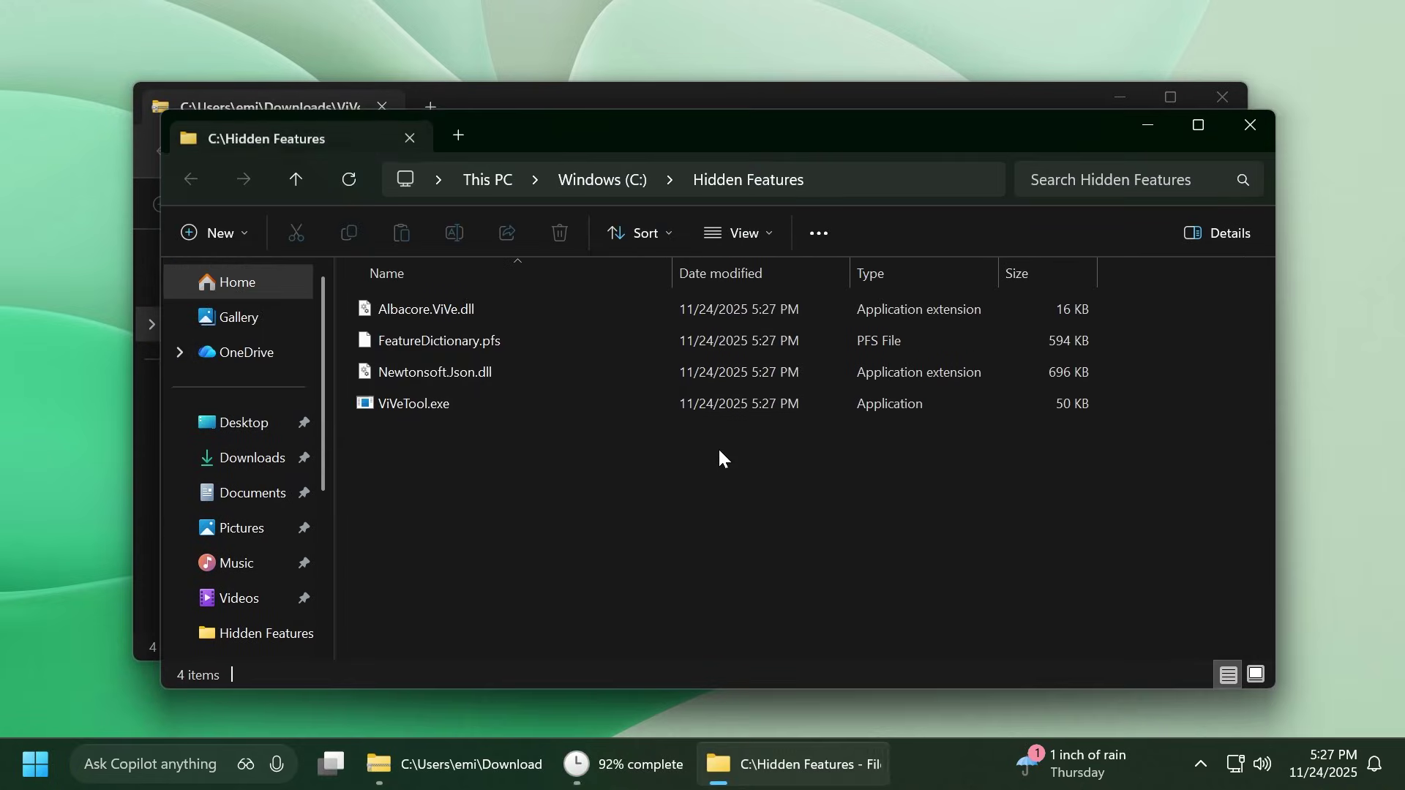
{"action": "left_click", "coordinate": [1247, 128]}
{"action": "left_click", "coordinate": [1228, 100]}
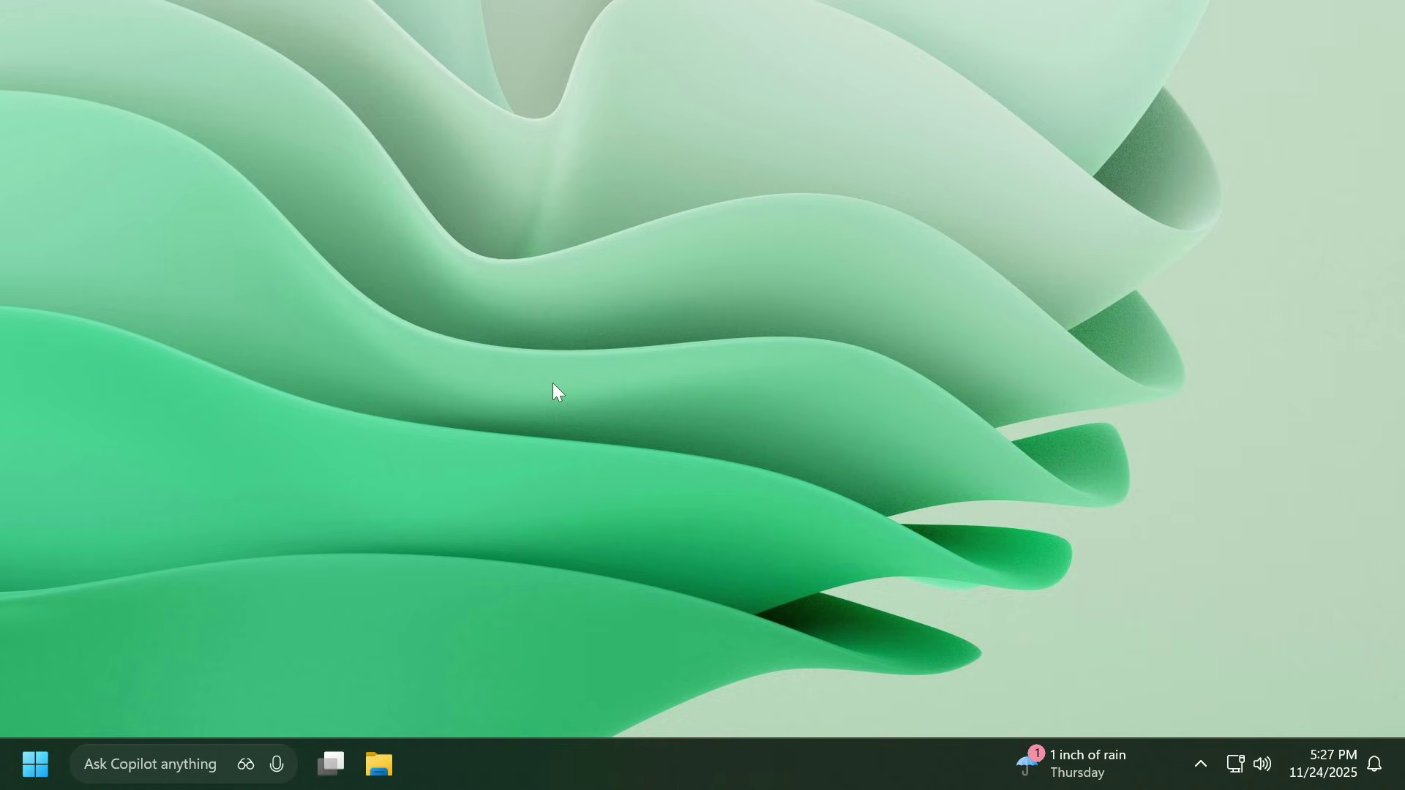
- Launch Command Prompt as administrator from Start search
{"action": "key", "text": "super"}
{"action": "type", "text": "cmd"}
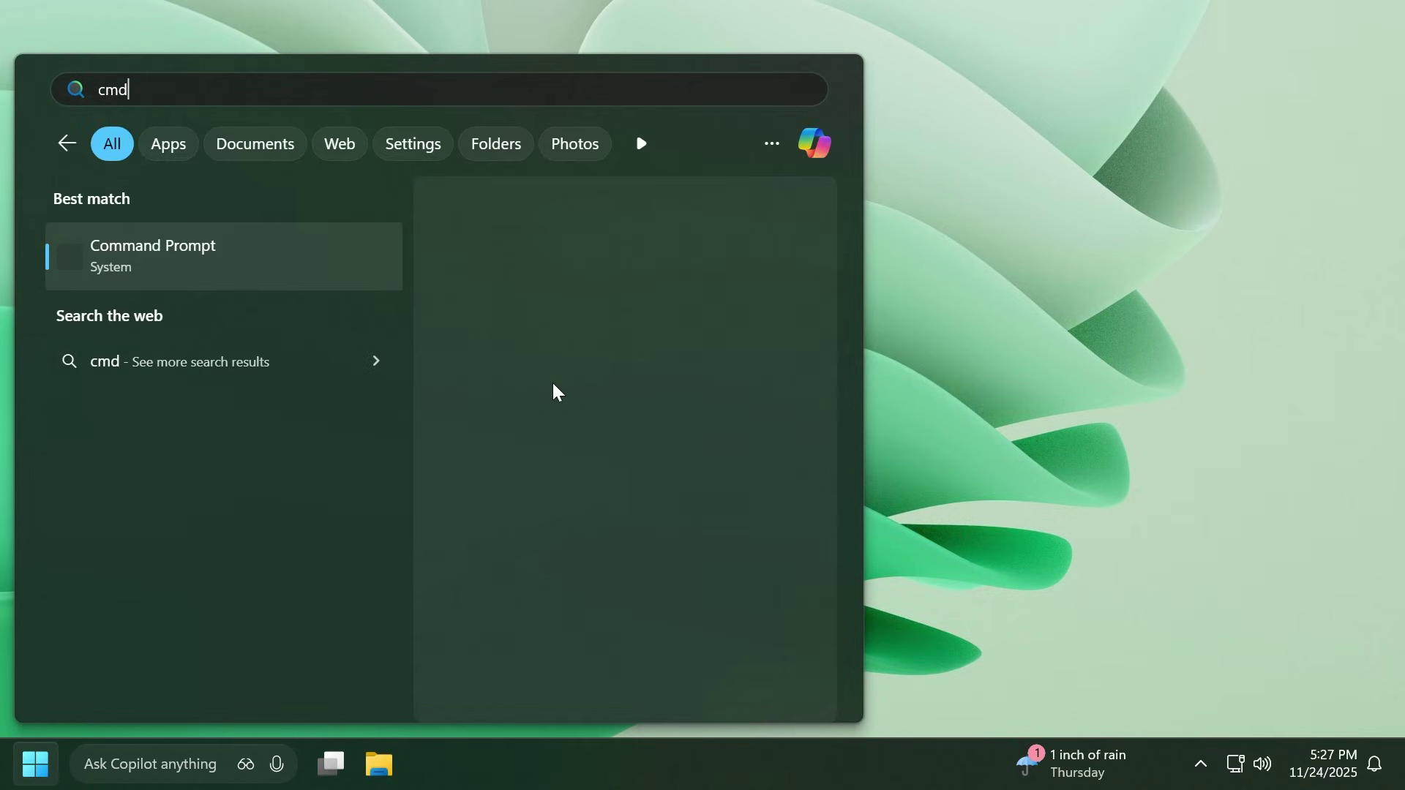
{"action": "left_click", "coordinate": [539, 442]}
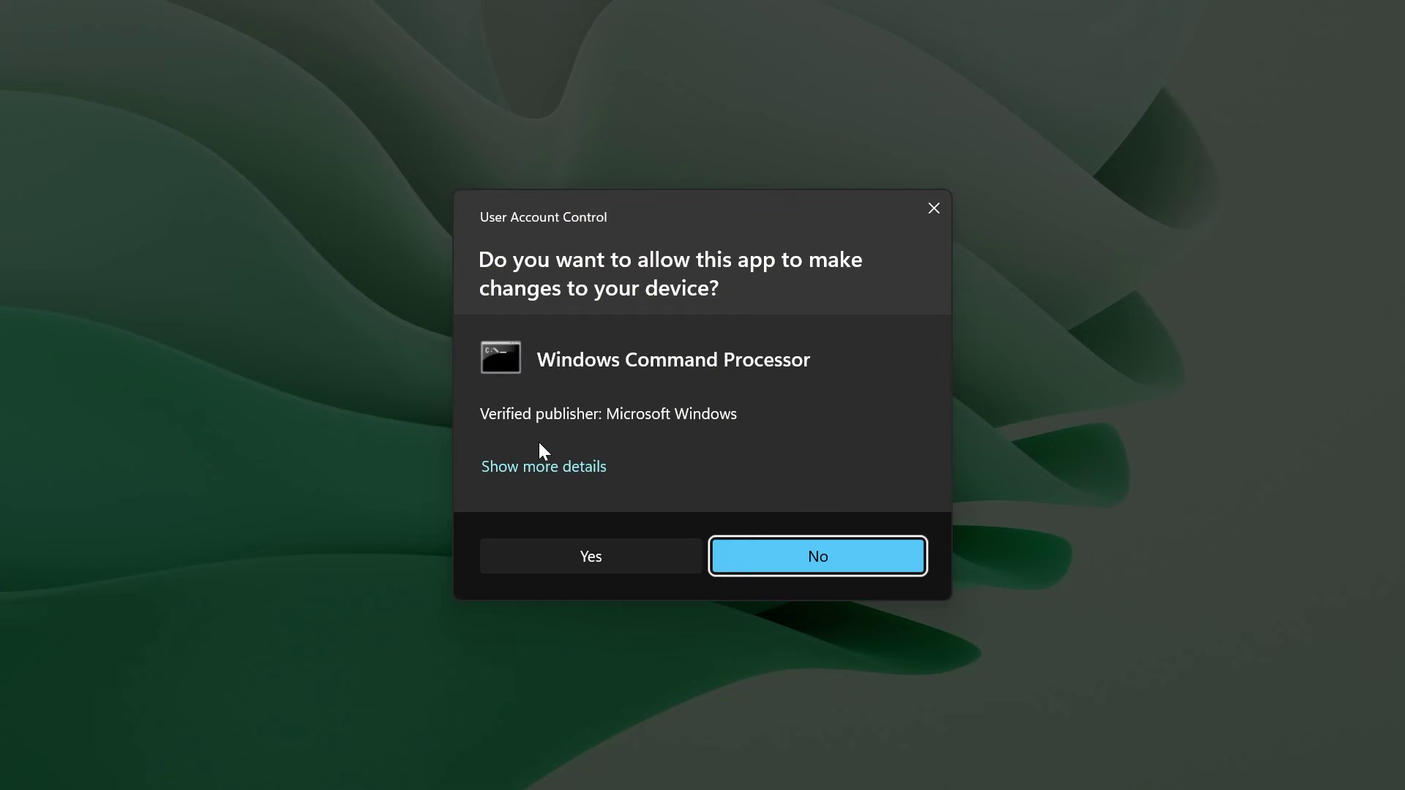
{"action": "left_click", "coordinate": [598, 553]}
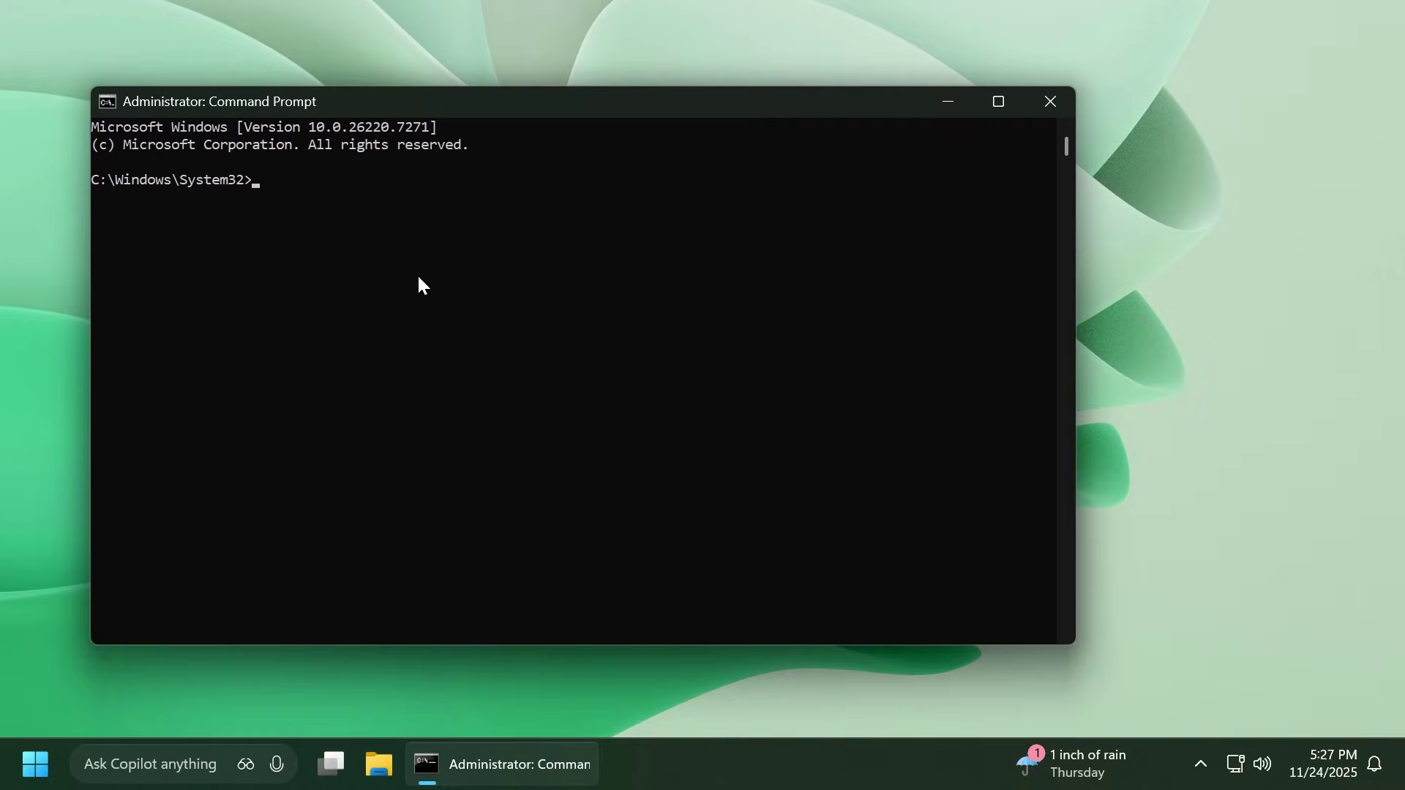
- Change to C:\Hidden Features and run vivetool /enable /id:59765208
{"action": "type", "text": "cd C:\\Hidden Features"}
{"action": "key", "text": "Return"}
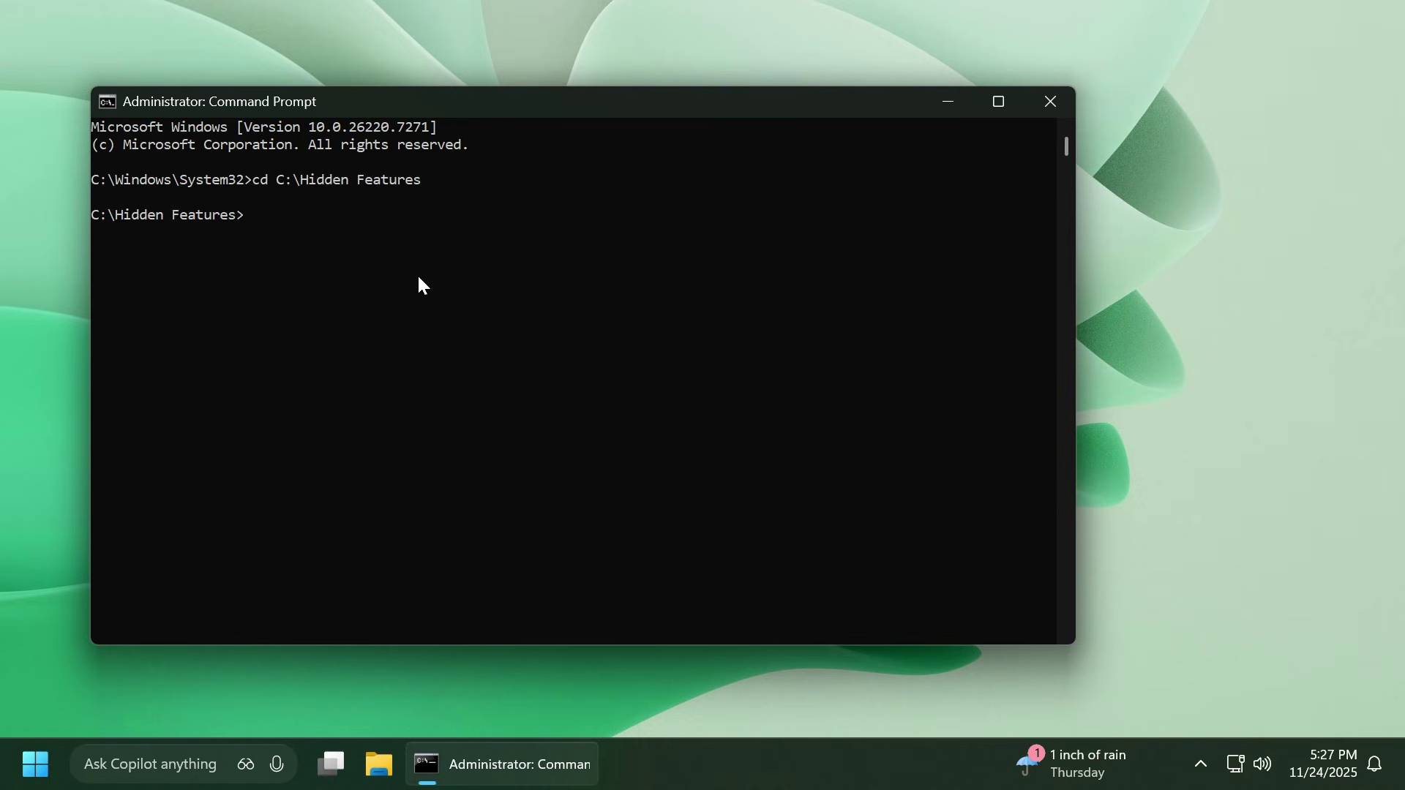
{"action": "left_click", "coordinate": [348, 393]}
{"action": "right_click", "coordinate": [349, 391]}
{"action": "key", "text": "Return"}
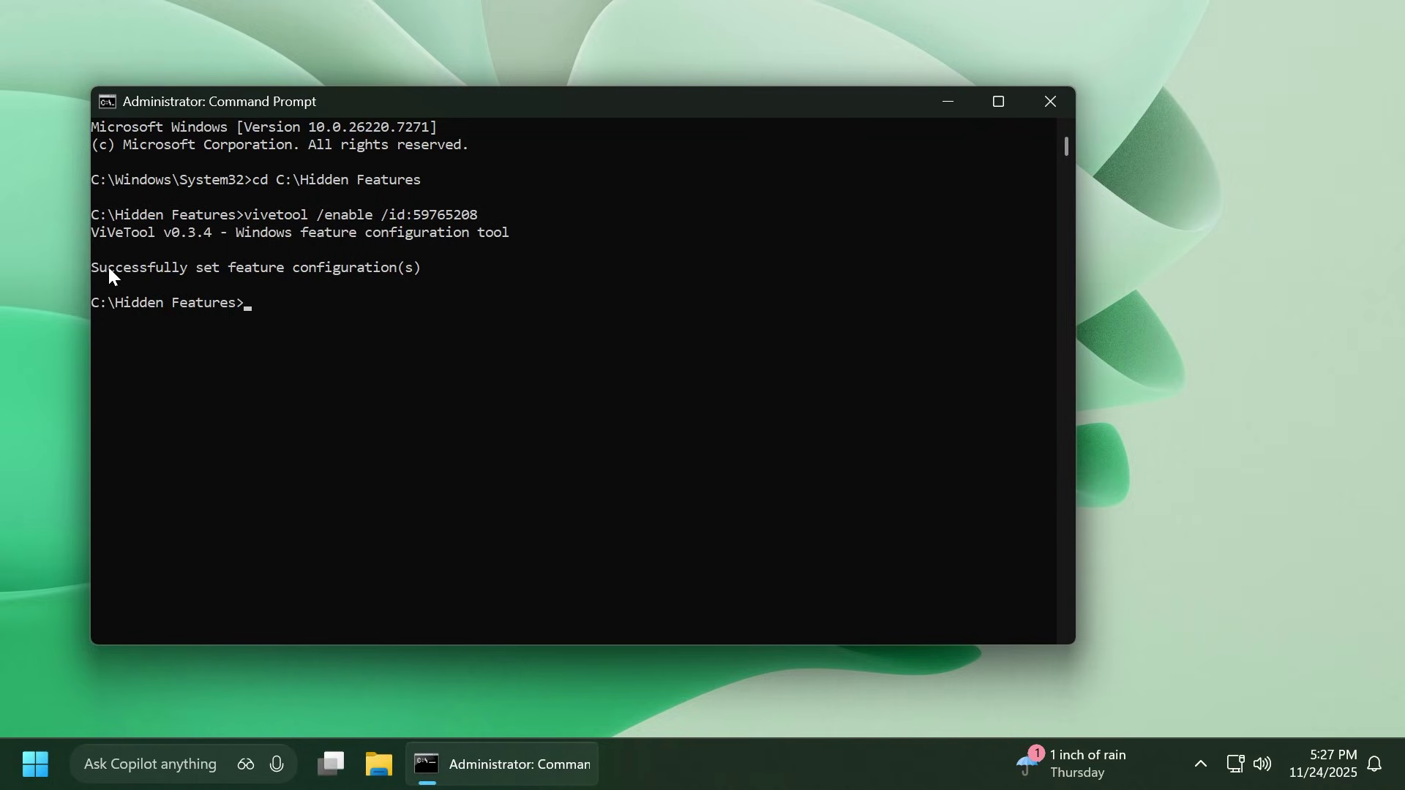
- Highlight the success message and the vivetool command in the output
{"action": "left_click_drag", "start_coordinate": [108, 265], "coordinate": [475, 268]}
{"action": "key", "text": "ctrl+c"}
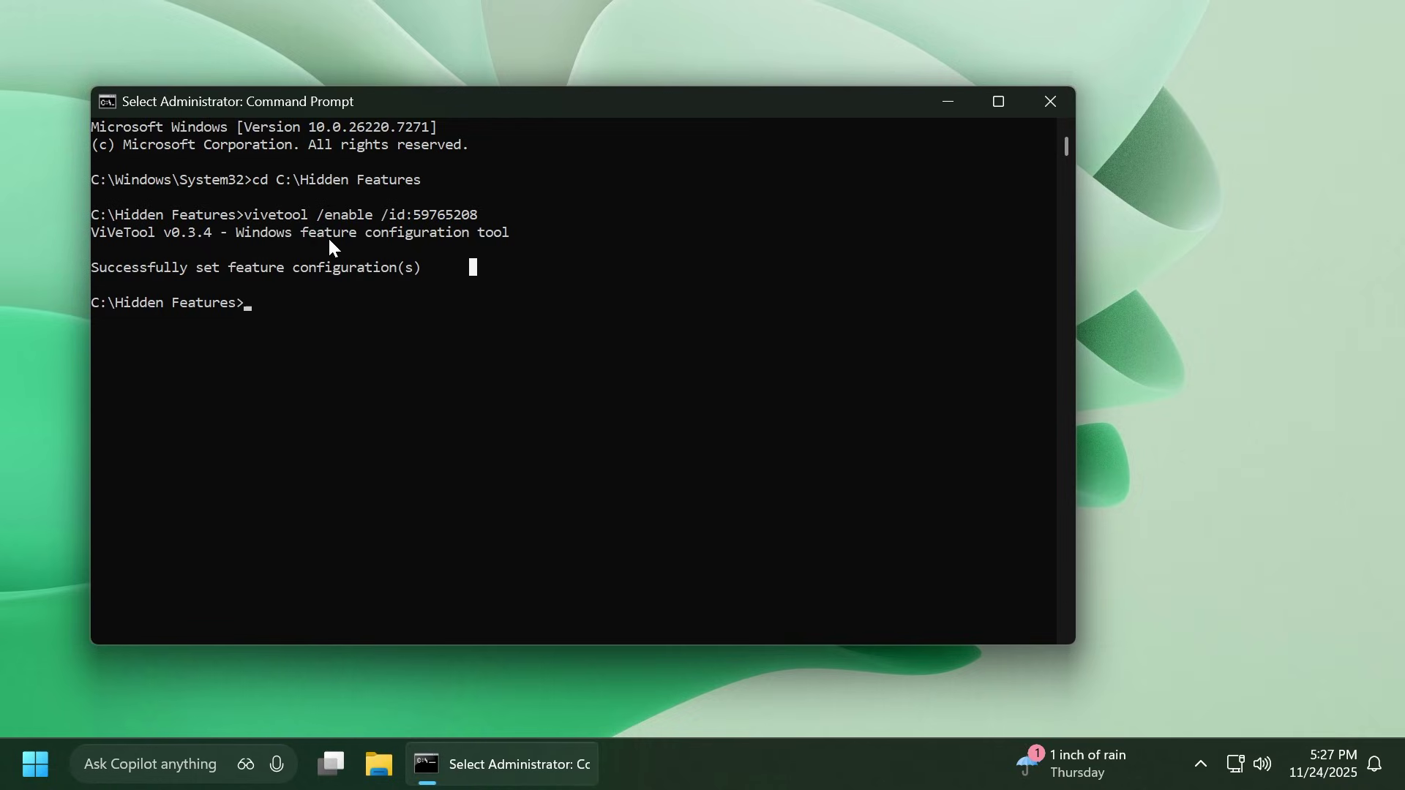
{"action": "left_click_drag", "start_coordinate": [261, 215], "coordinate": [514, 219]}
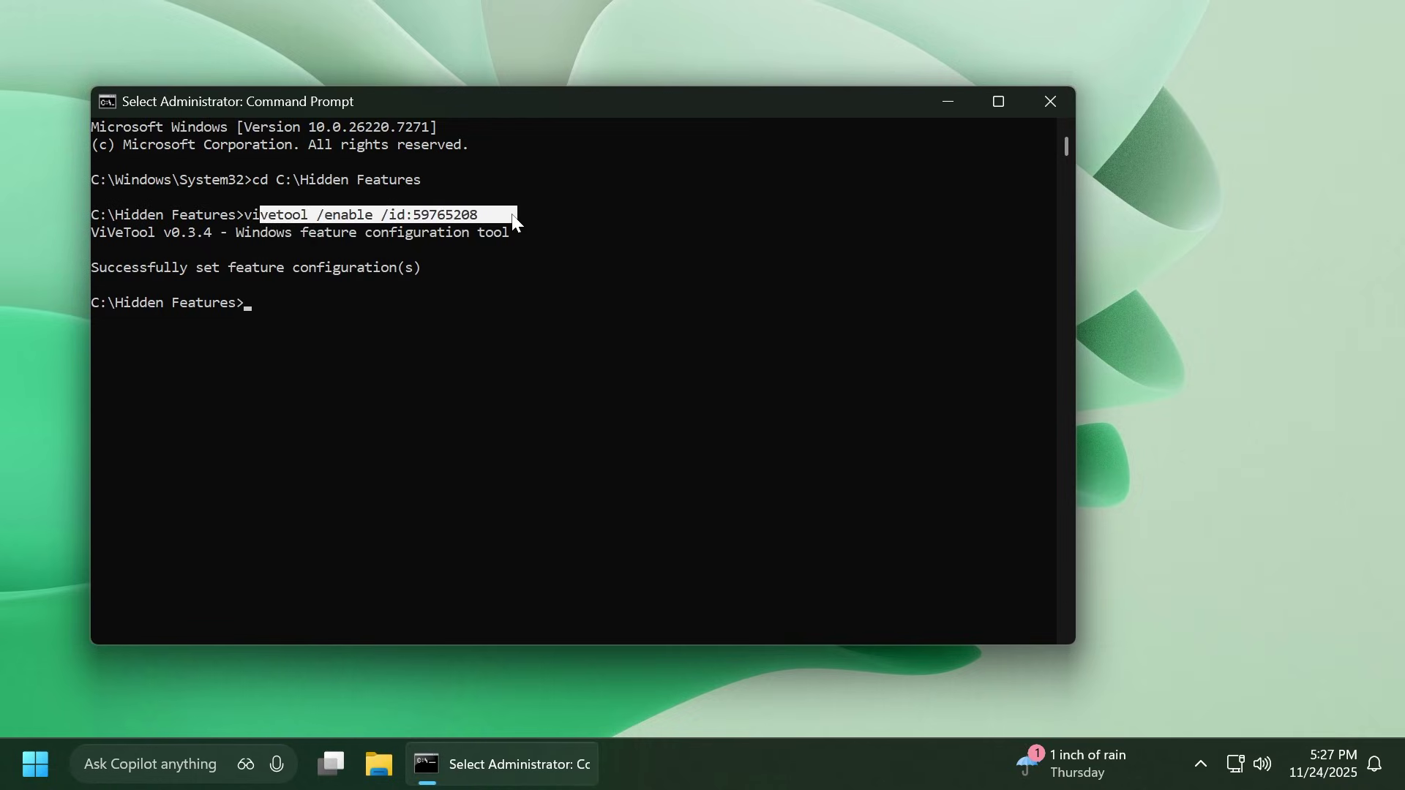
{"action": "left_click", "coordinate": [402, 306]}
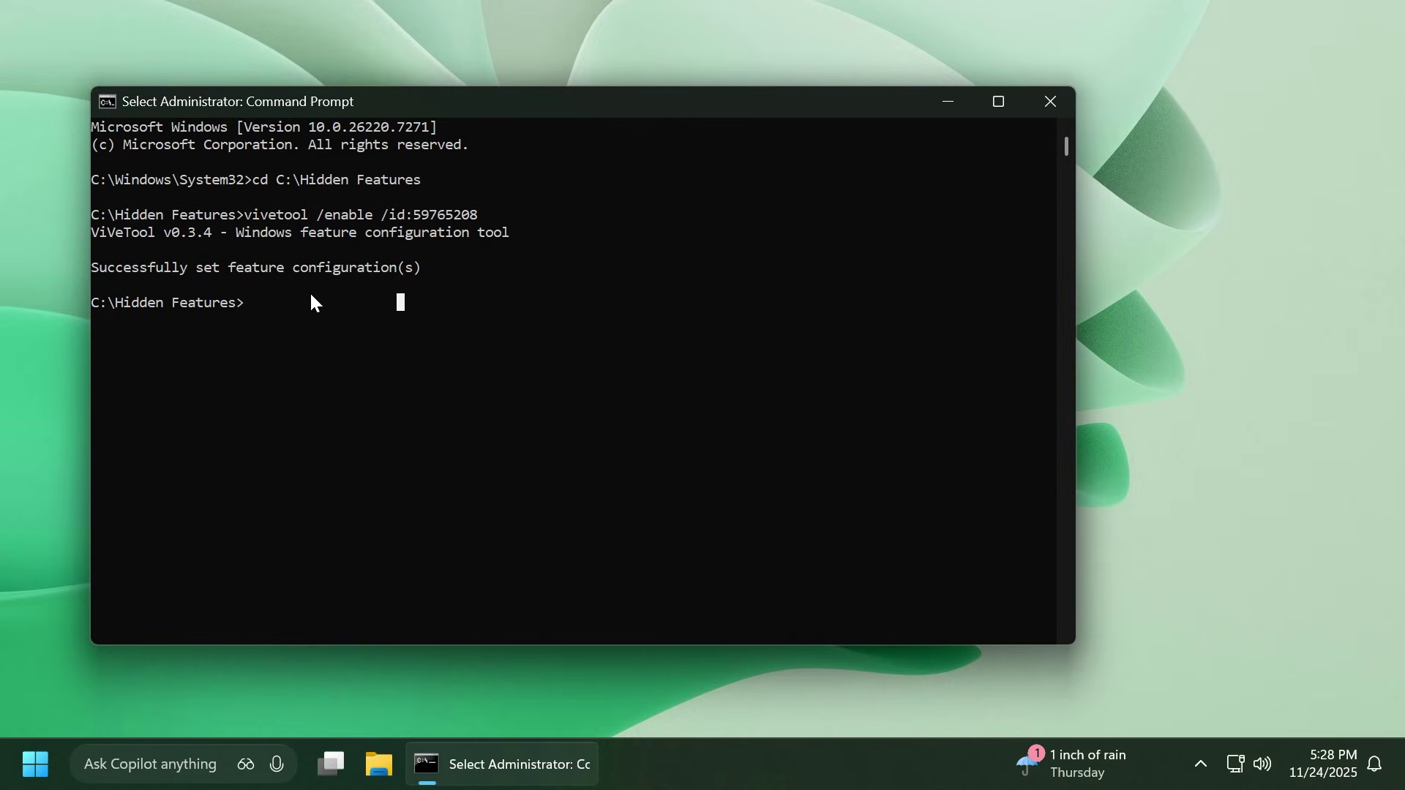
- Close Command Prompt and choose Restart from the Start button's Shut down or sign out menu
{"action": "left_click", "coordinate": [1054, 100]}
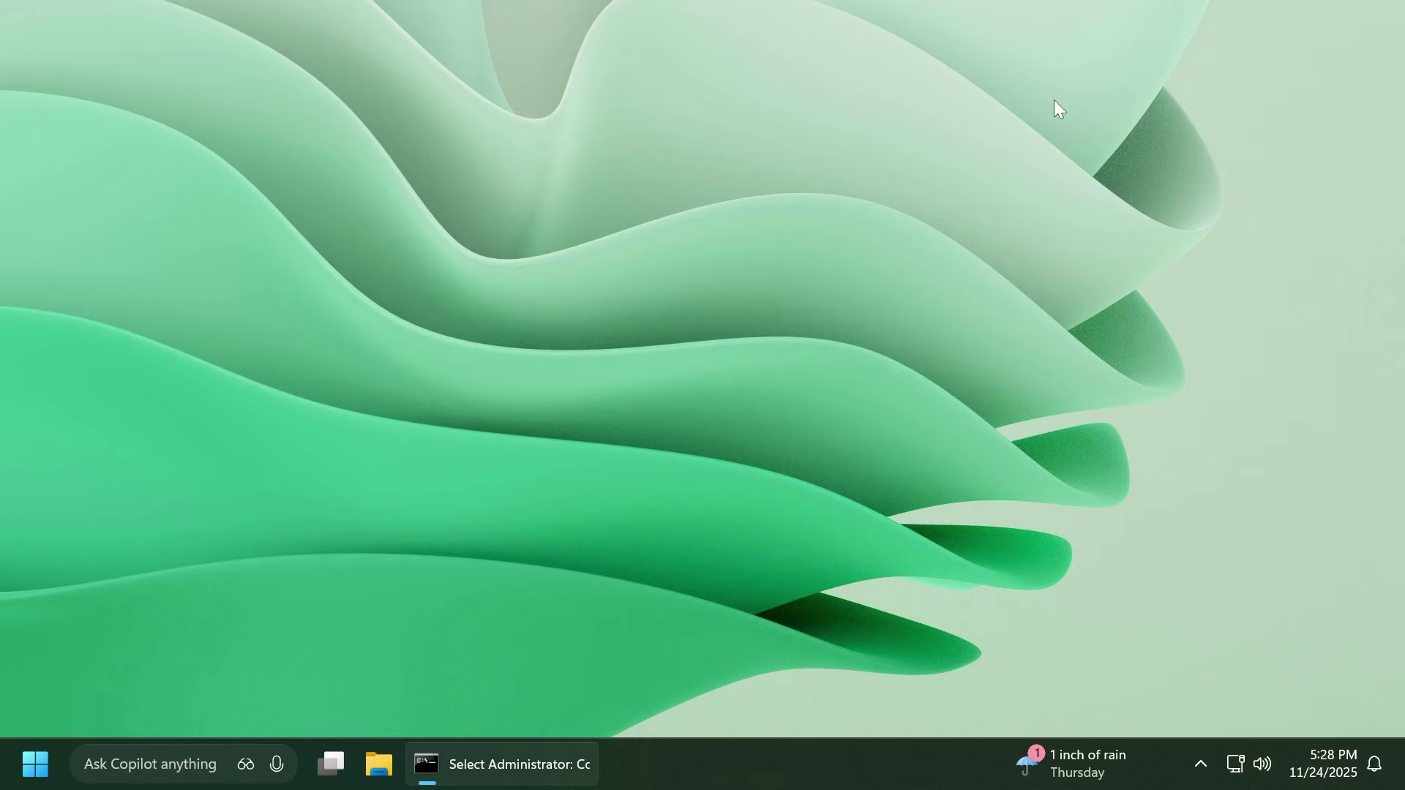
{"action": "right_click", "coordinate": [36, 762]}
{"action": "mouse_move", "coordinate": [167, 660]}
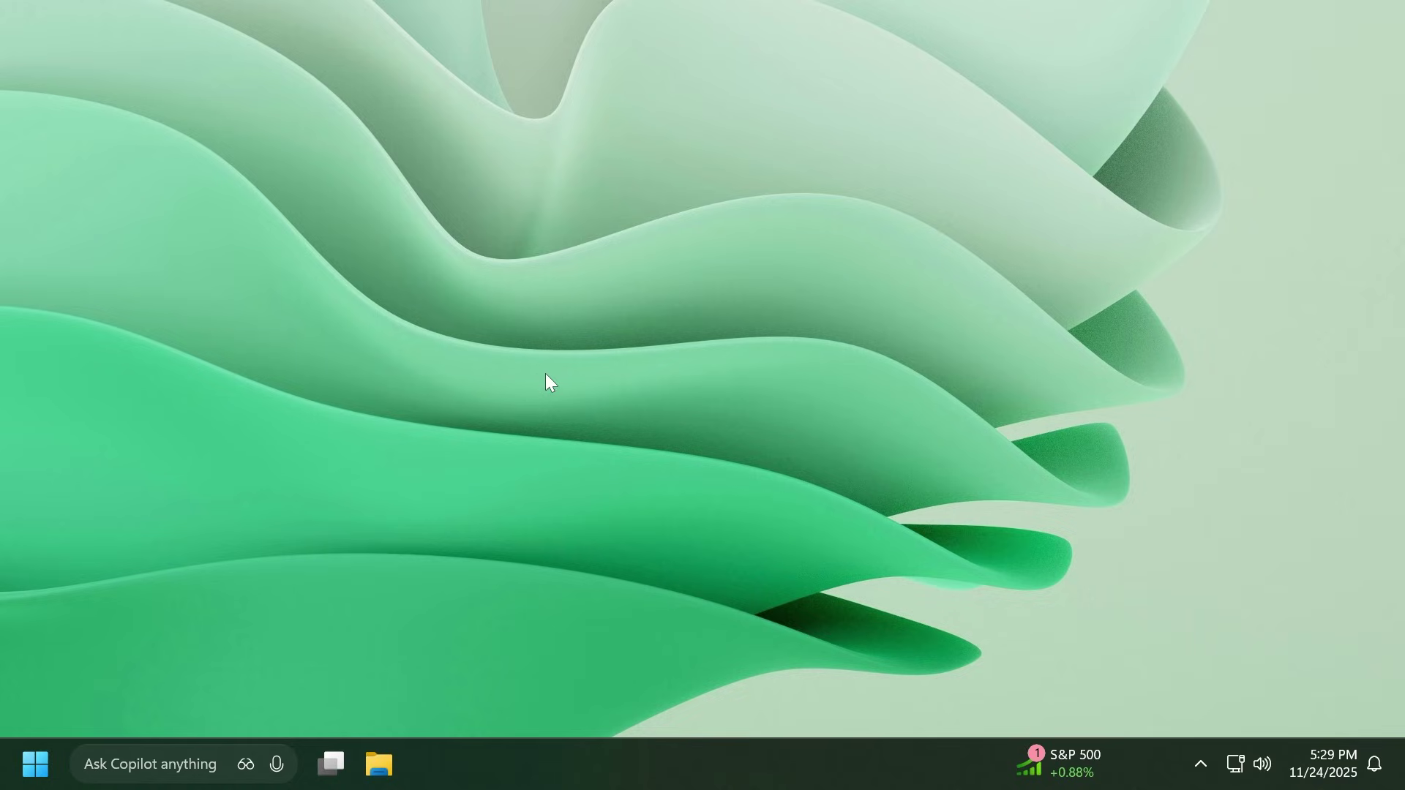
{"action": "key", "text": "super+i"}
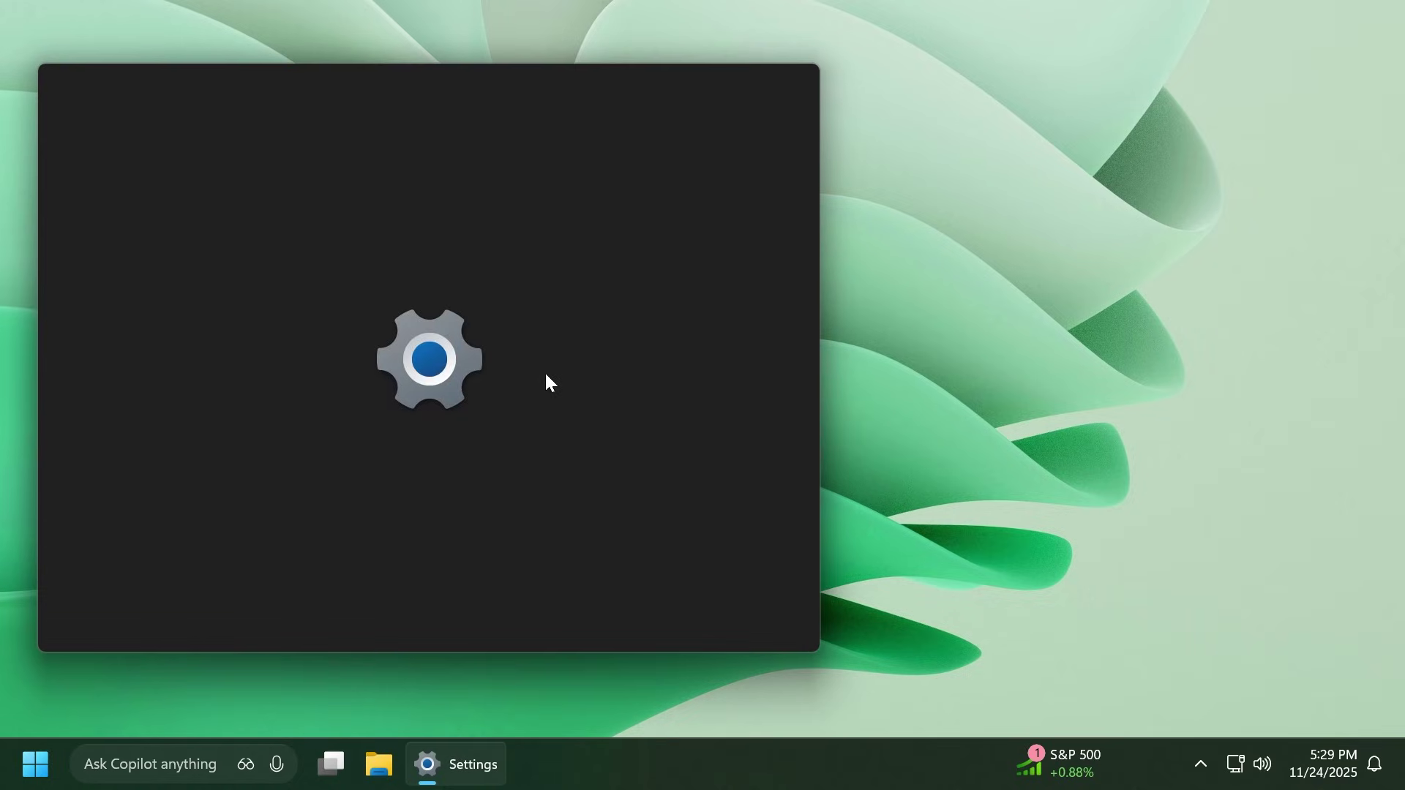
{"action": "scroll", "coordinate": [160, 325], "scroll_direction": "down", "scroll_amount": 1}
{"action": "left_click", "coordinate": [133, 486]}
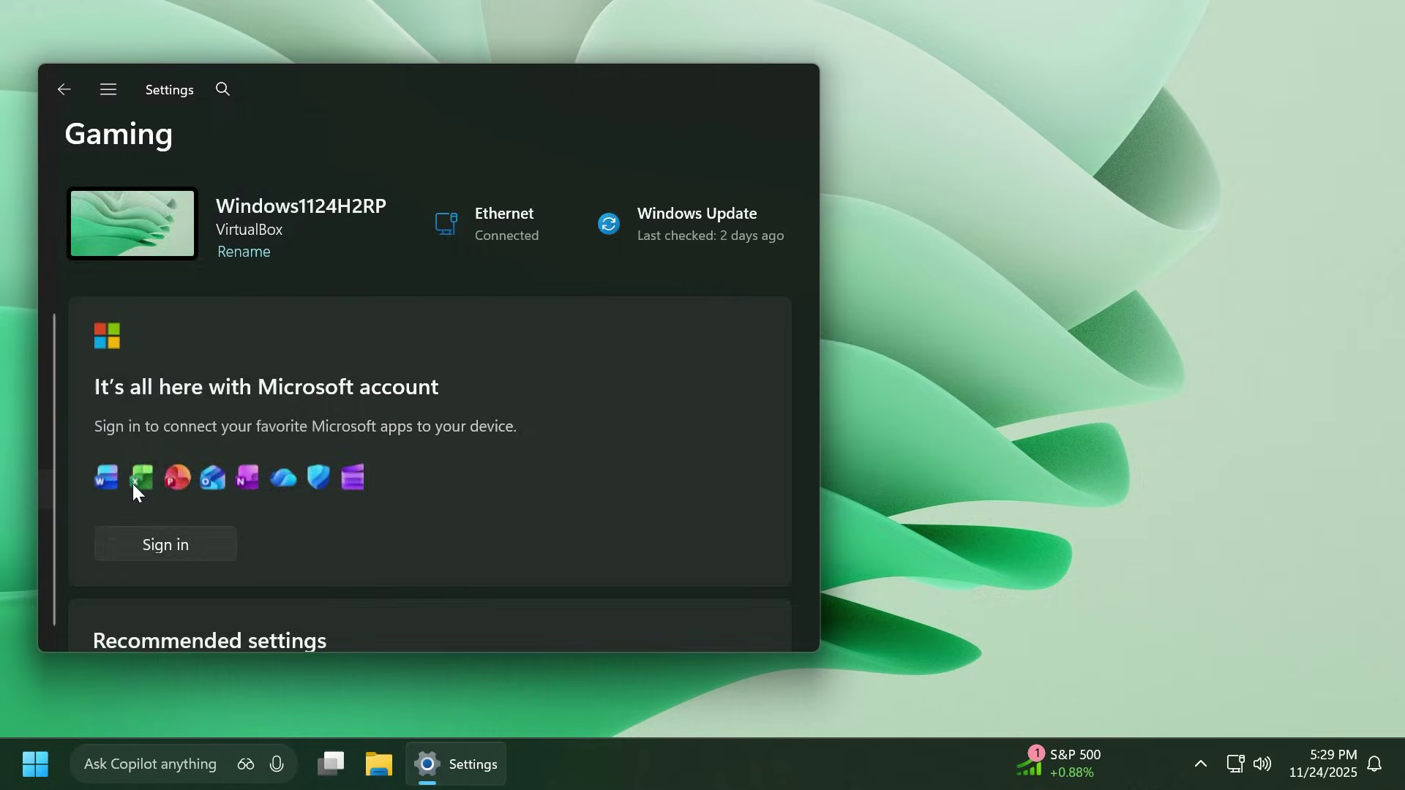
{"action": "left_click", "coordinate": [243, 218]}
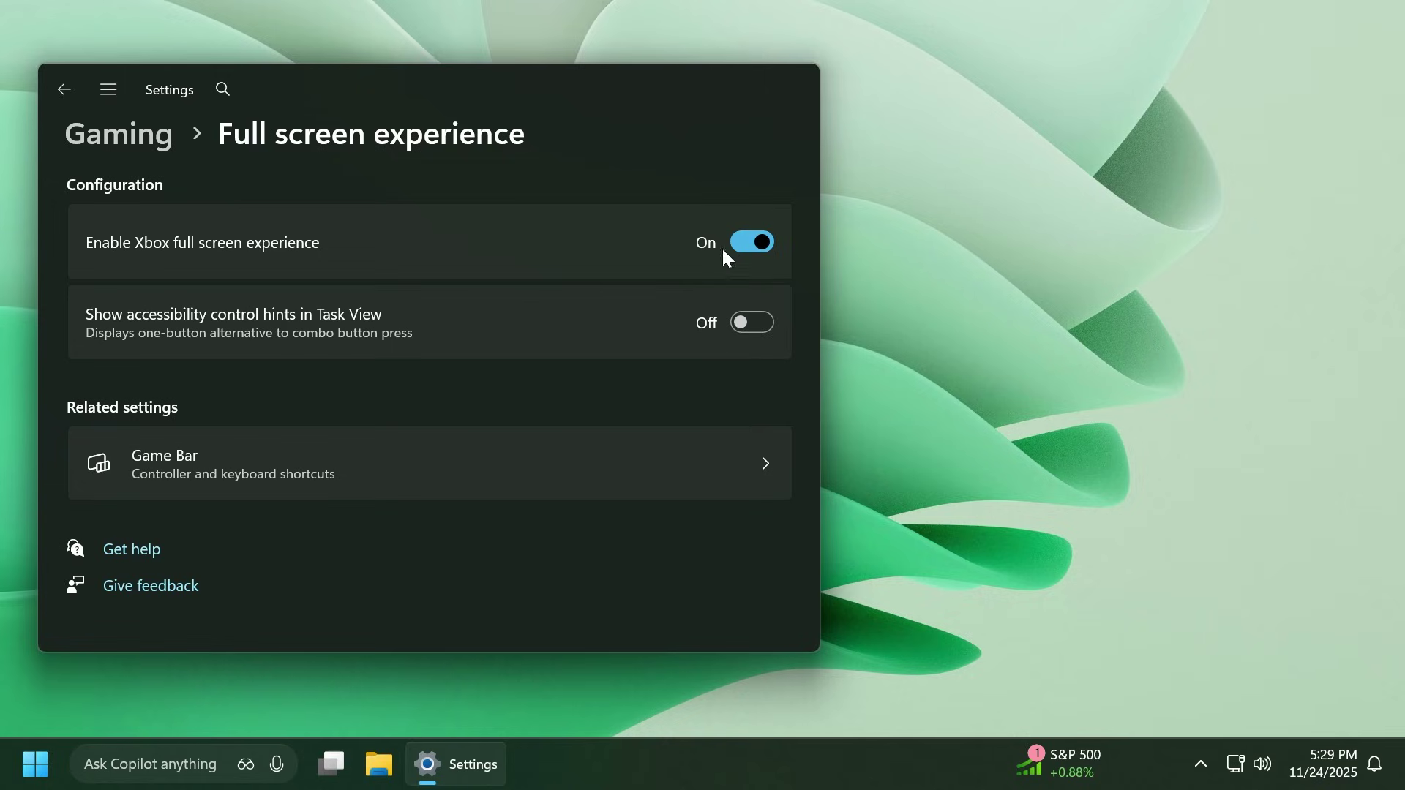
{"action": "left_click", "coordinate": [802, 80]}
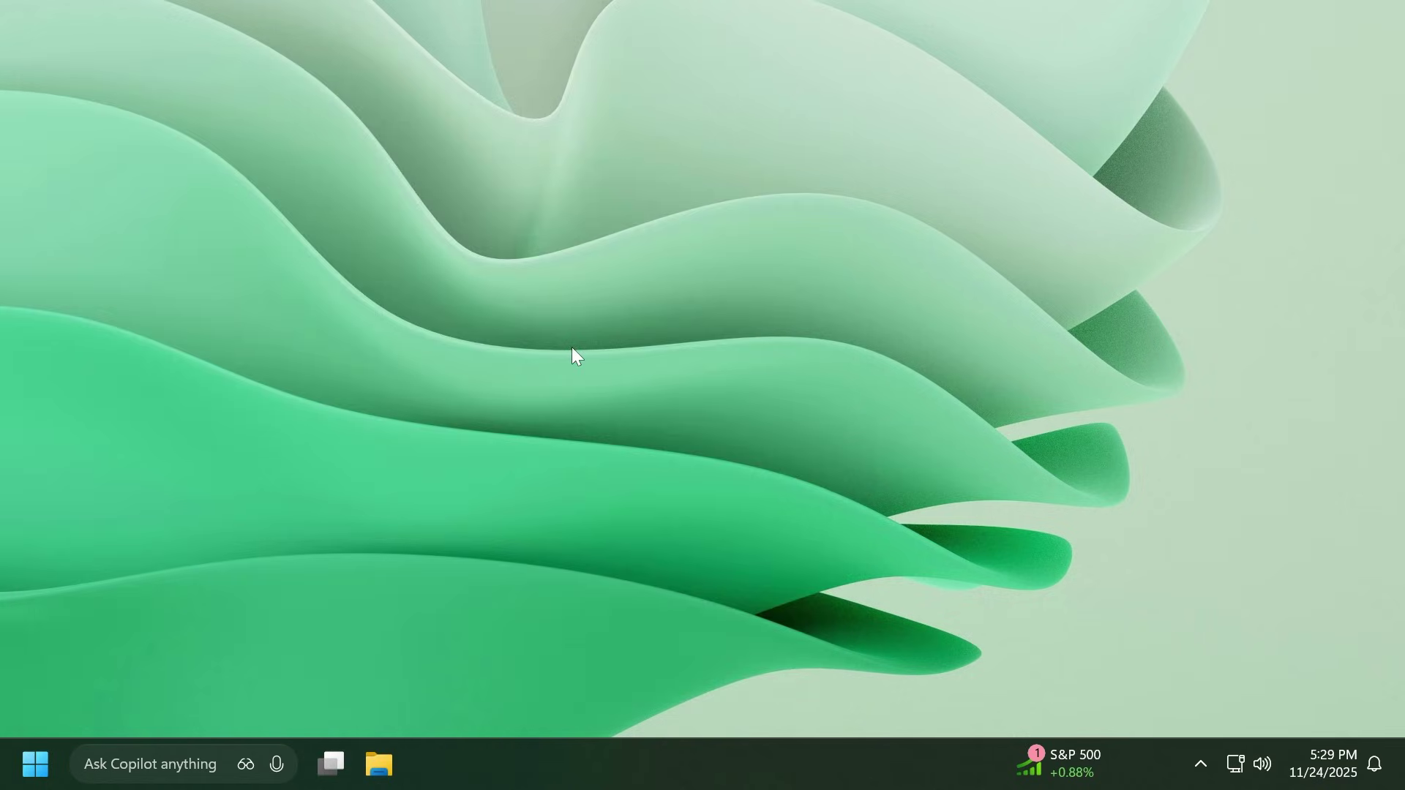
{"action": "right_click", "coordinate": [666, 772]}
{"action": "left_click", "coordinate": [719, 719]}
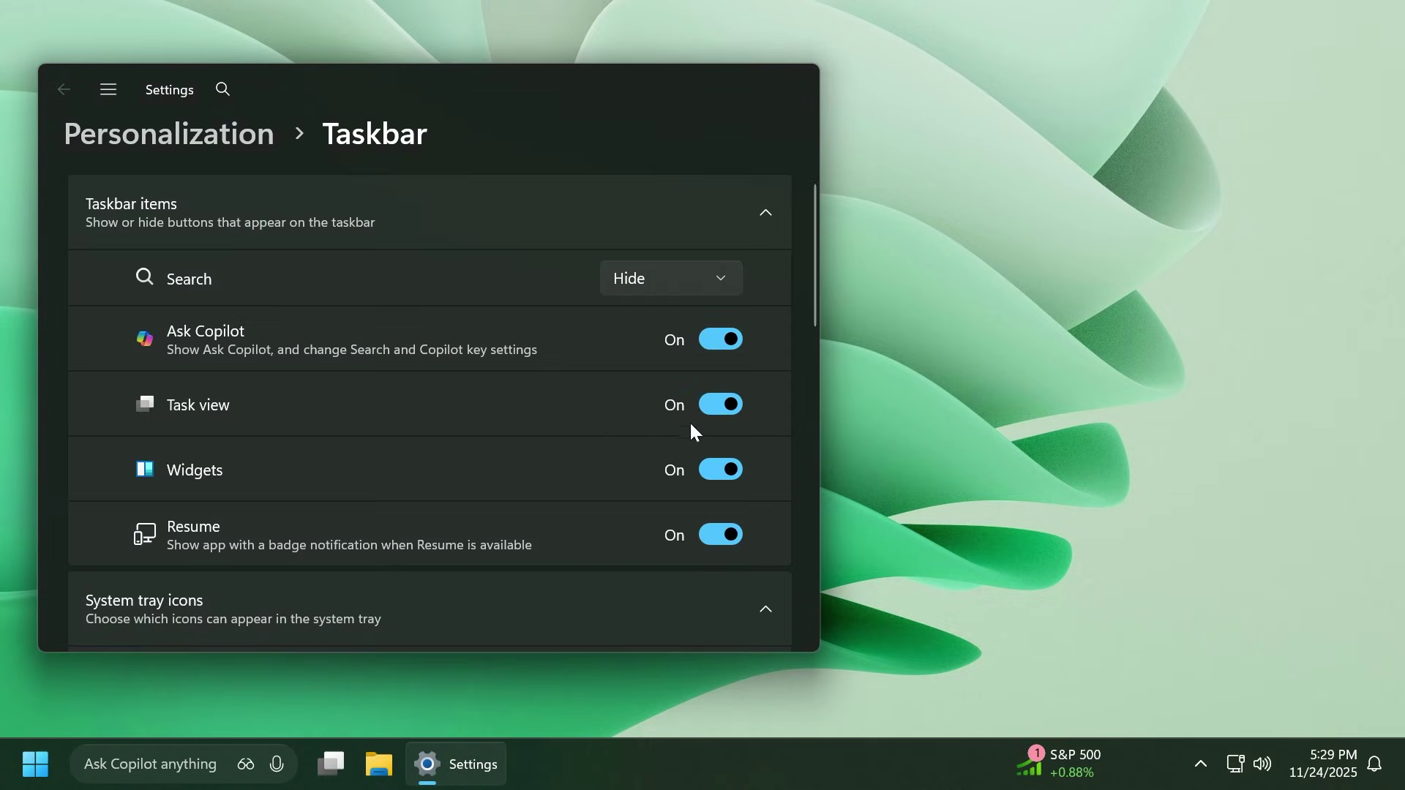
- Close Settings and dismiss the Black Friday Sale promotion in the Xbox app
{"action": "left_click", "coordinate": [804, 82]}
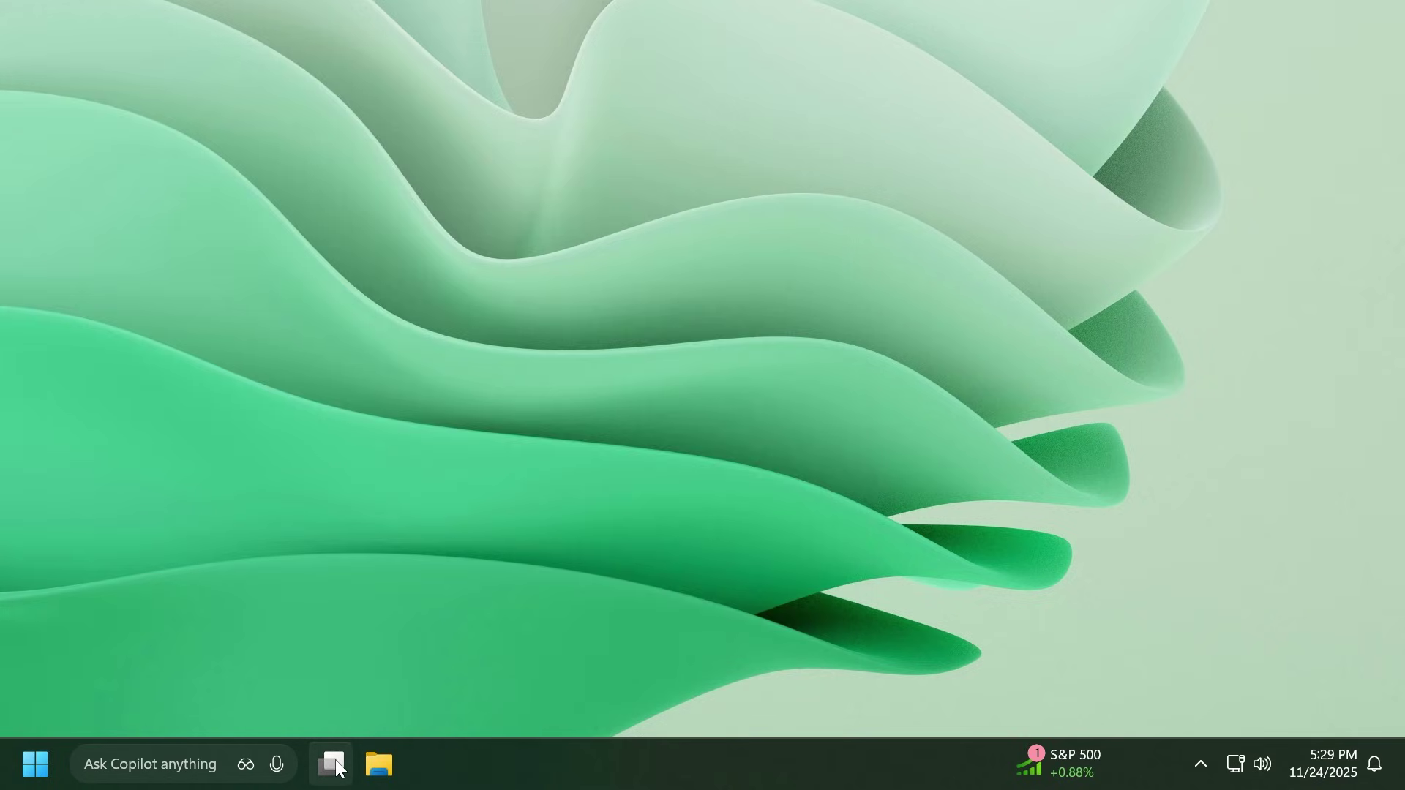
{"action": "mouse_move", "coordinate": [338, 768]}
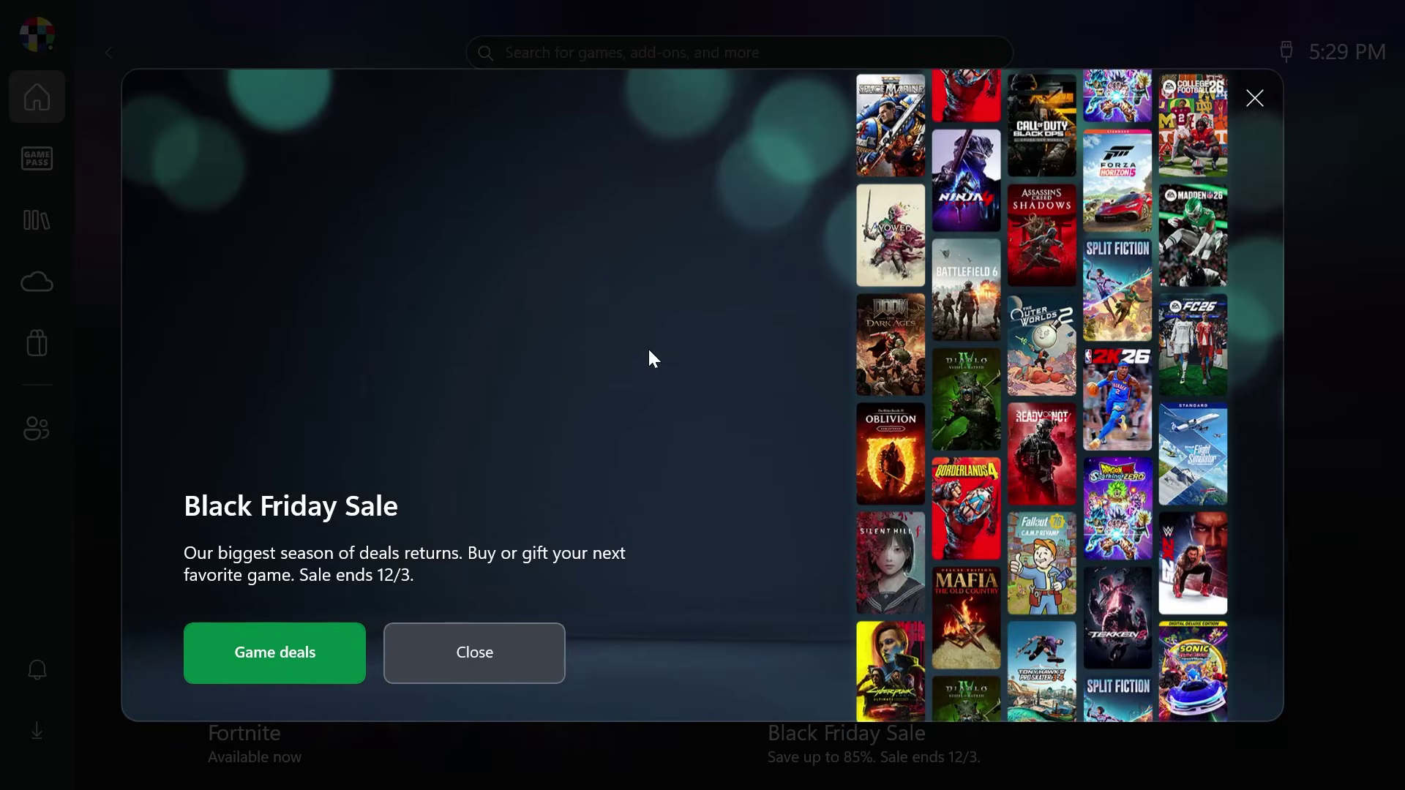
{"action": "left_click", "coordinate": [1256, 99]}
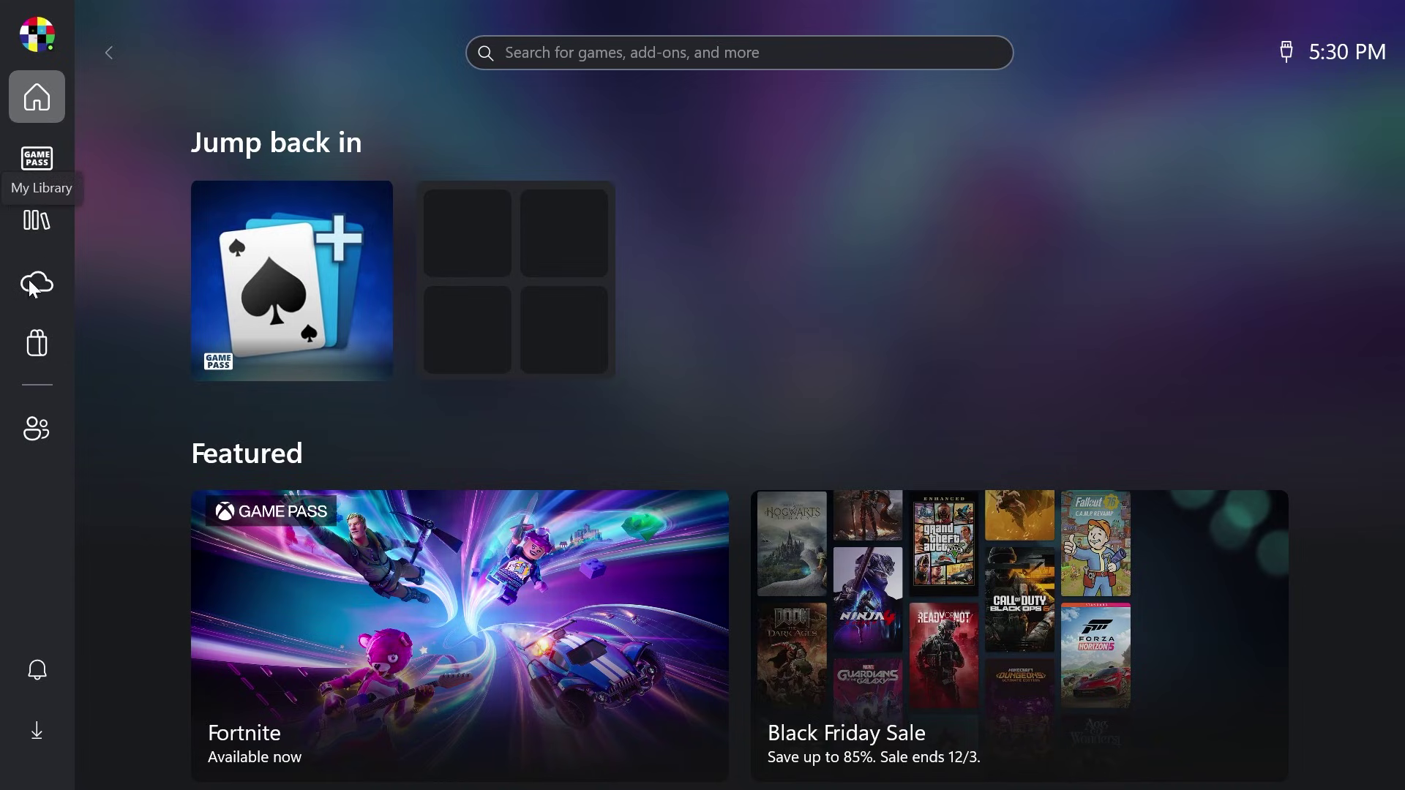
- Browse the Xbox Store page, briefly opening the friends list and profile menu
{"action": "left_click", "coordinate": [41, 341]}
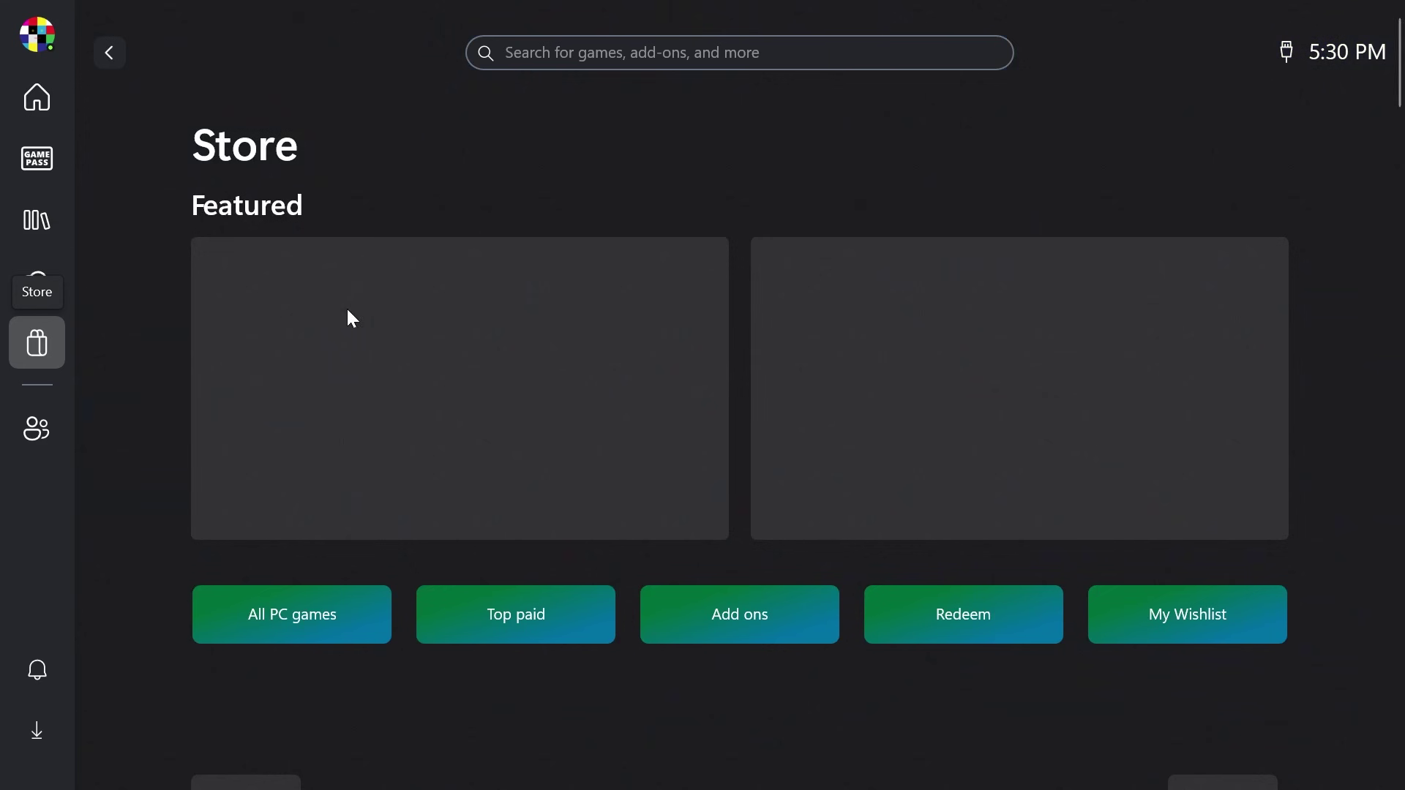
{"action": "scroll", "coordinate": [720, 157], "scroll_direction": "down", "scroll_amount": 5}
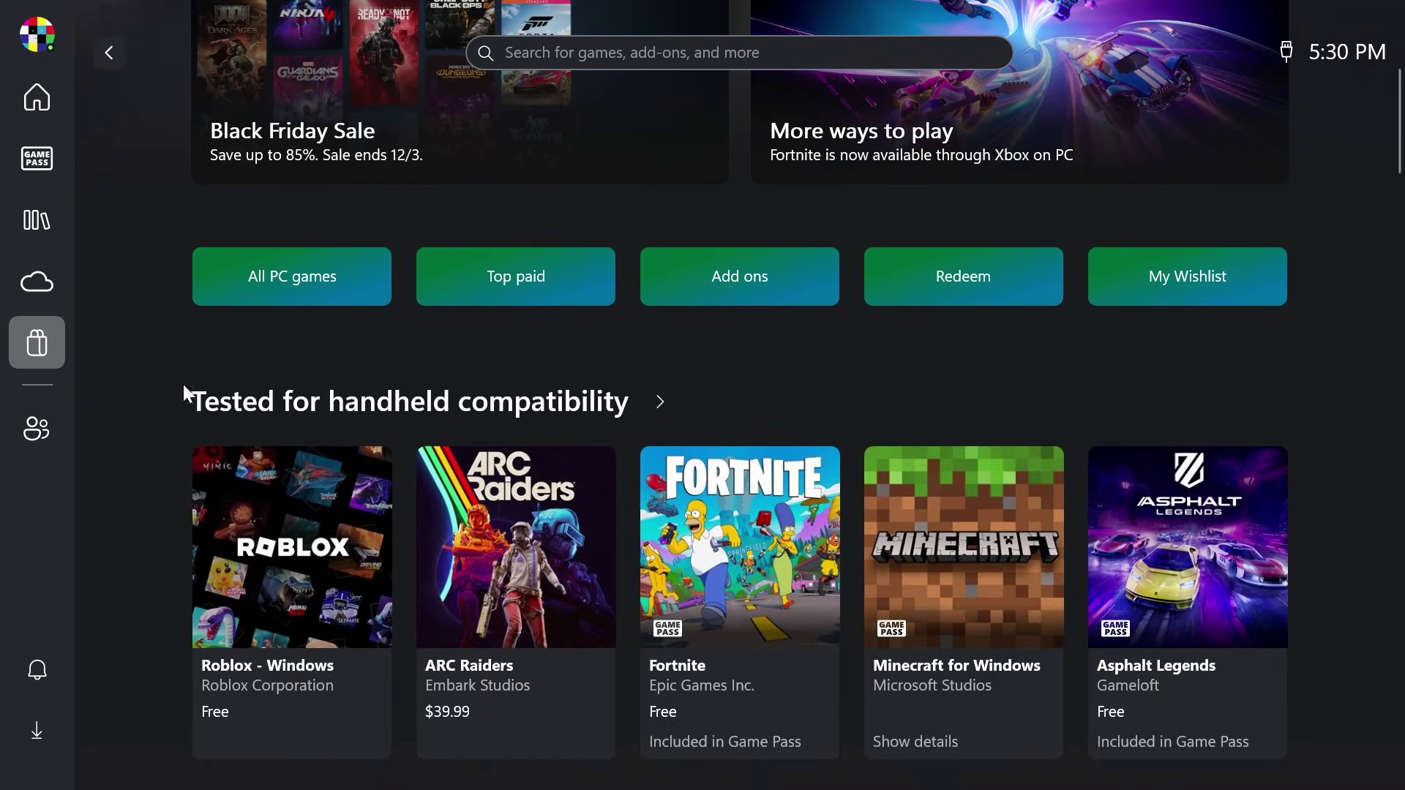
{"action": "left_click", "coordinate": [40, 423]}
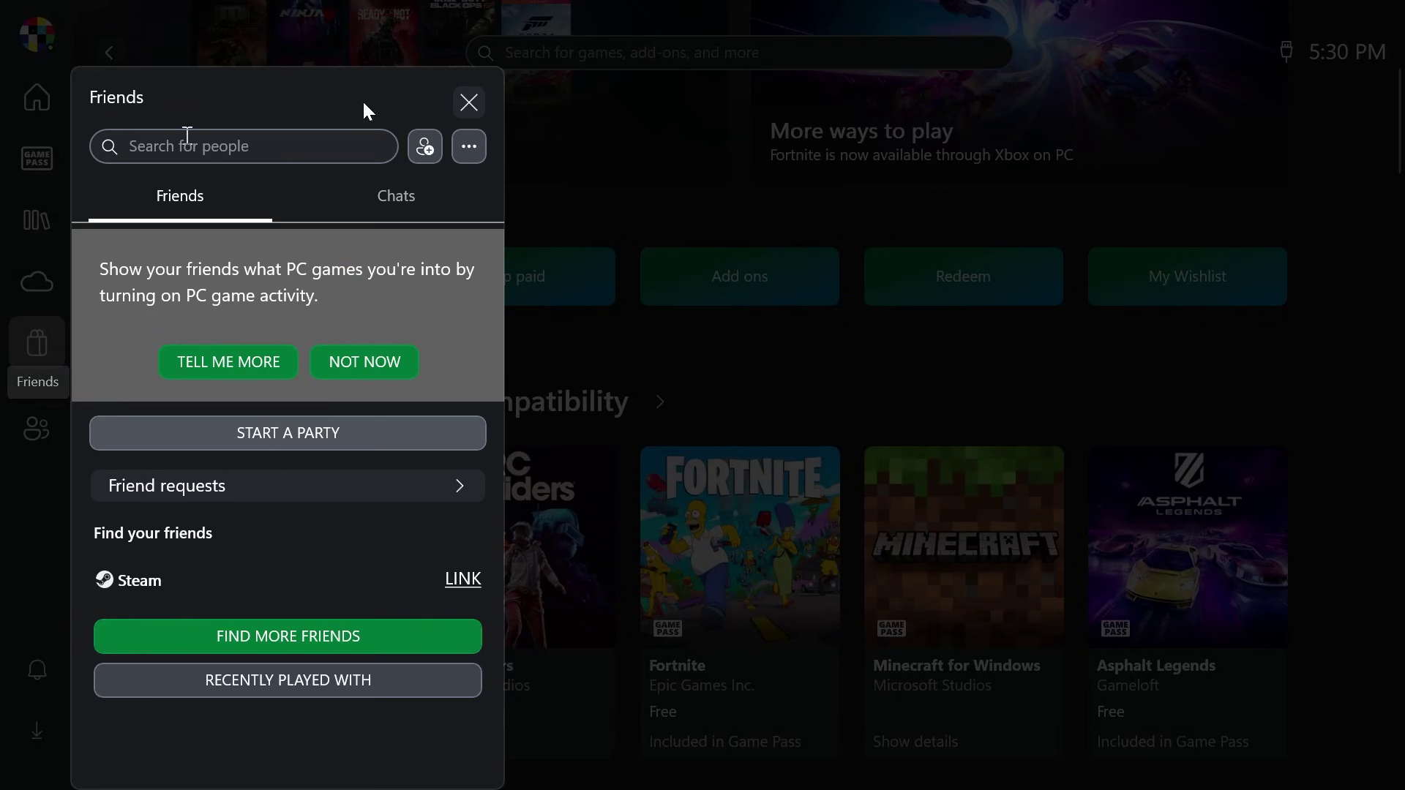
{"action": "left_click", "coordinate": [469, 102]}
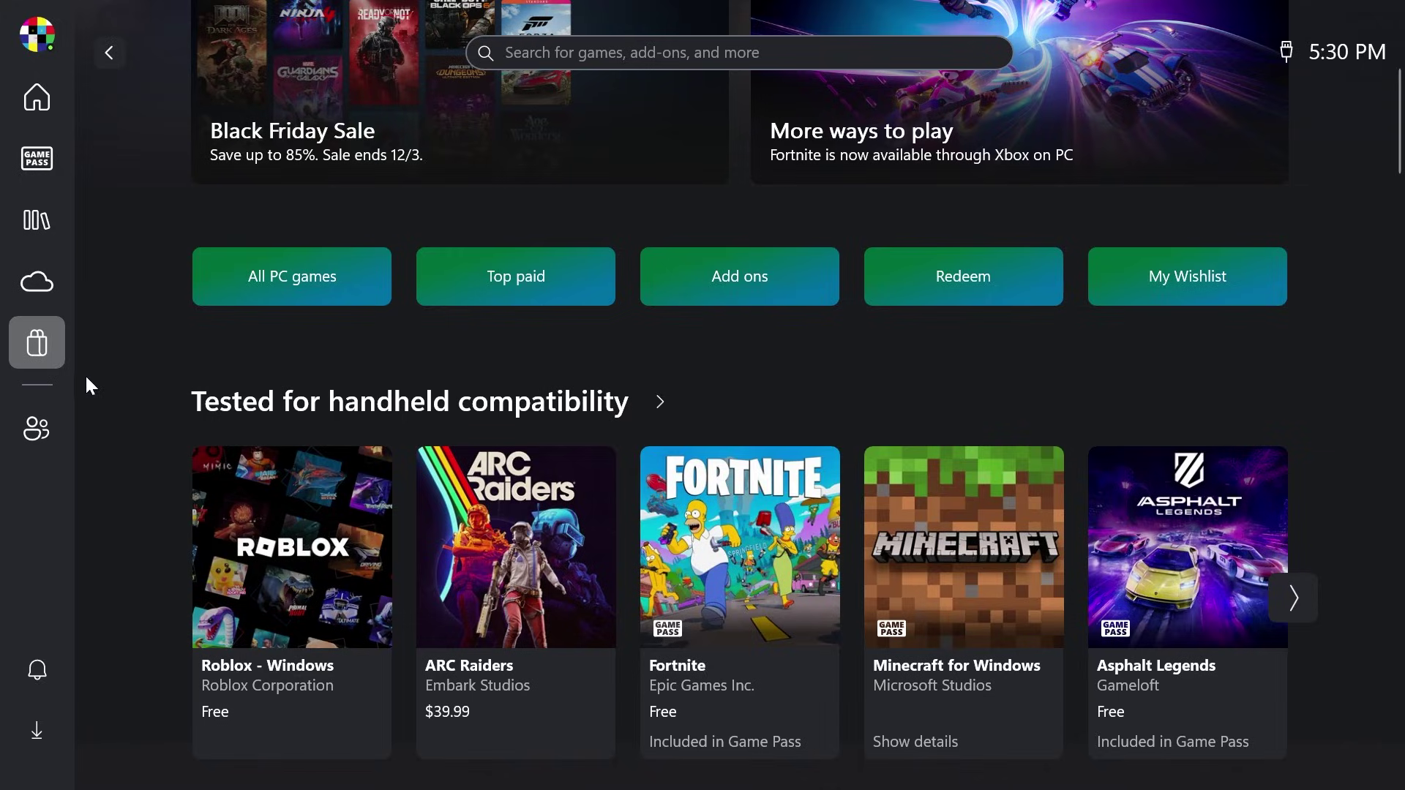
{"action": "left_click", "coordinate": [36, 35]}
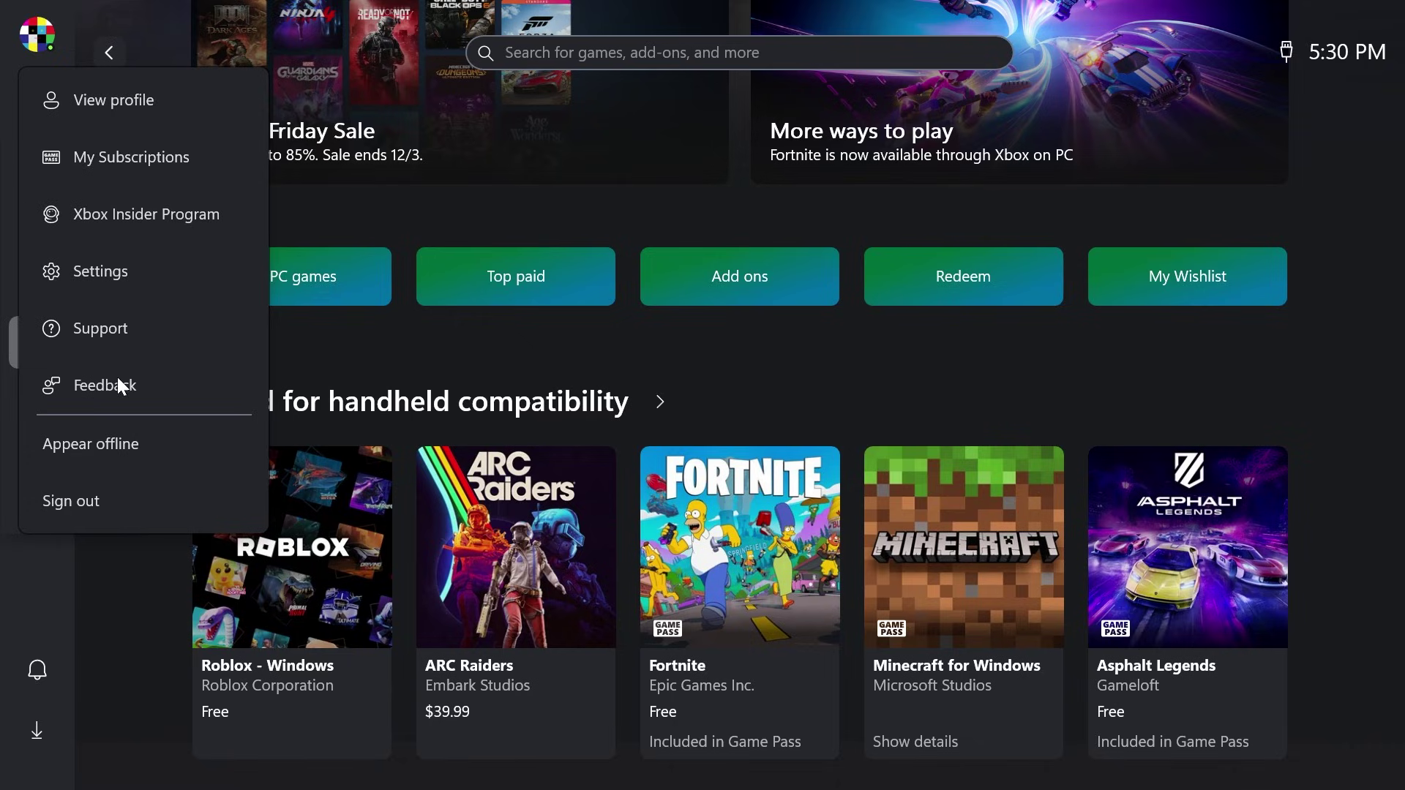
{"action": "left_click", "coordinate": [369, 335]}
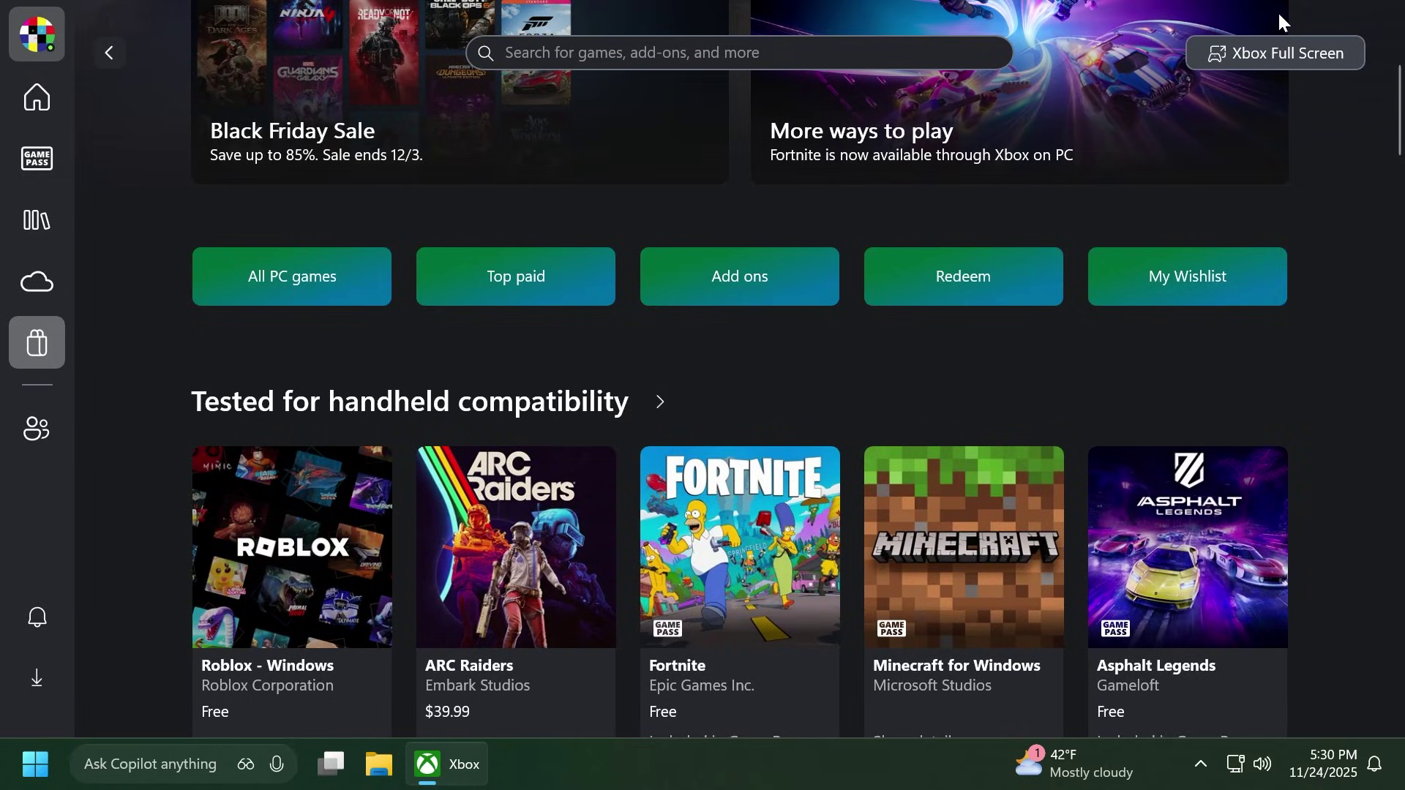
- Restore the Xbox window to a smaller size and switch it into Xbox Full Screen
{"action": "left_click_drag", "start_coordinate": [510, 22], "coordinate": [168, 27]}
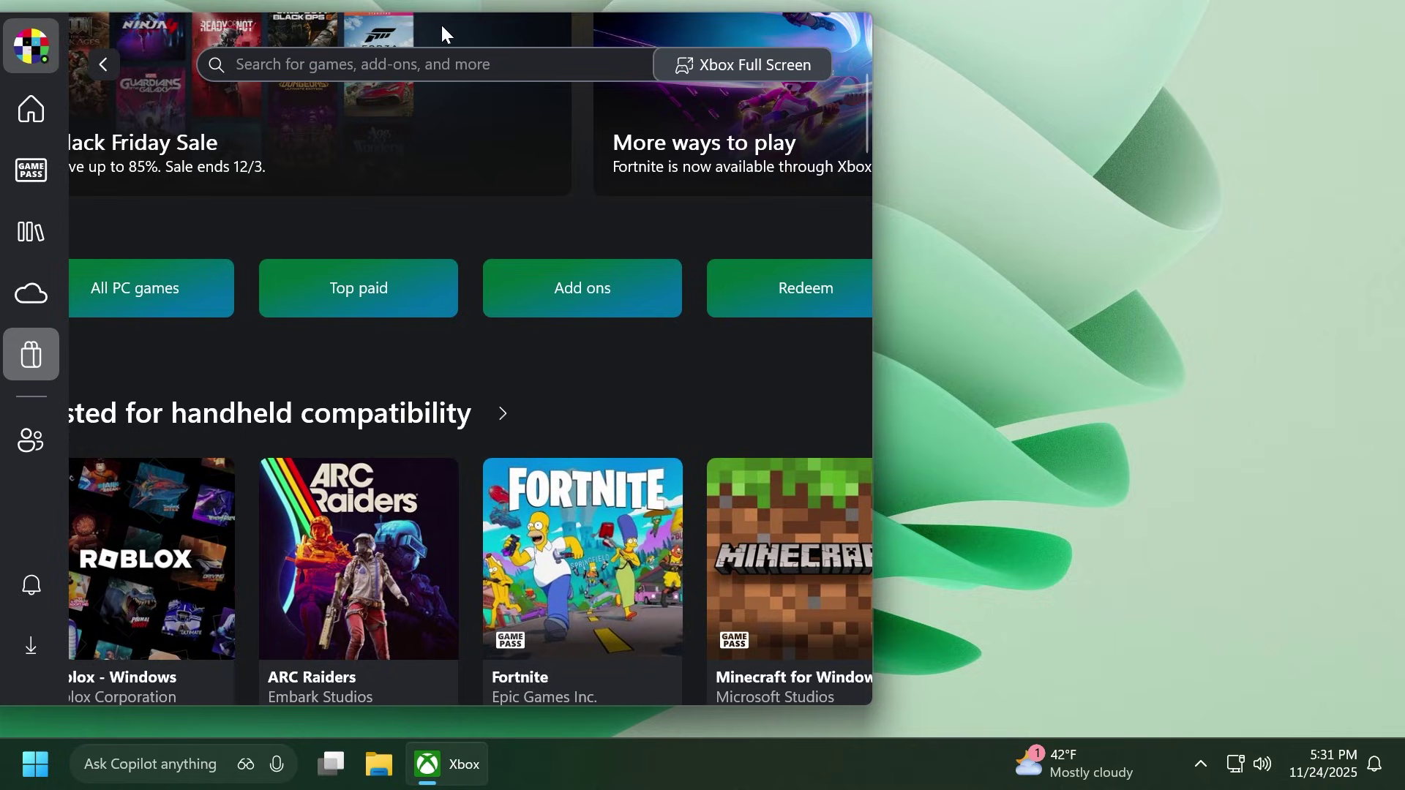
{"action": "left_click", "coordinate": [761, 69]}
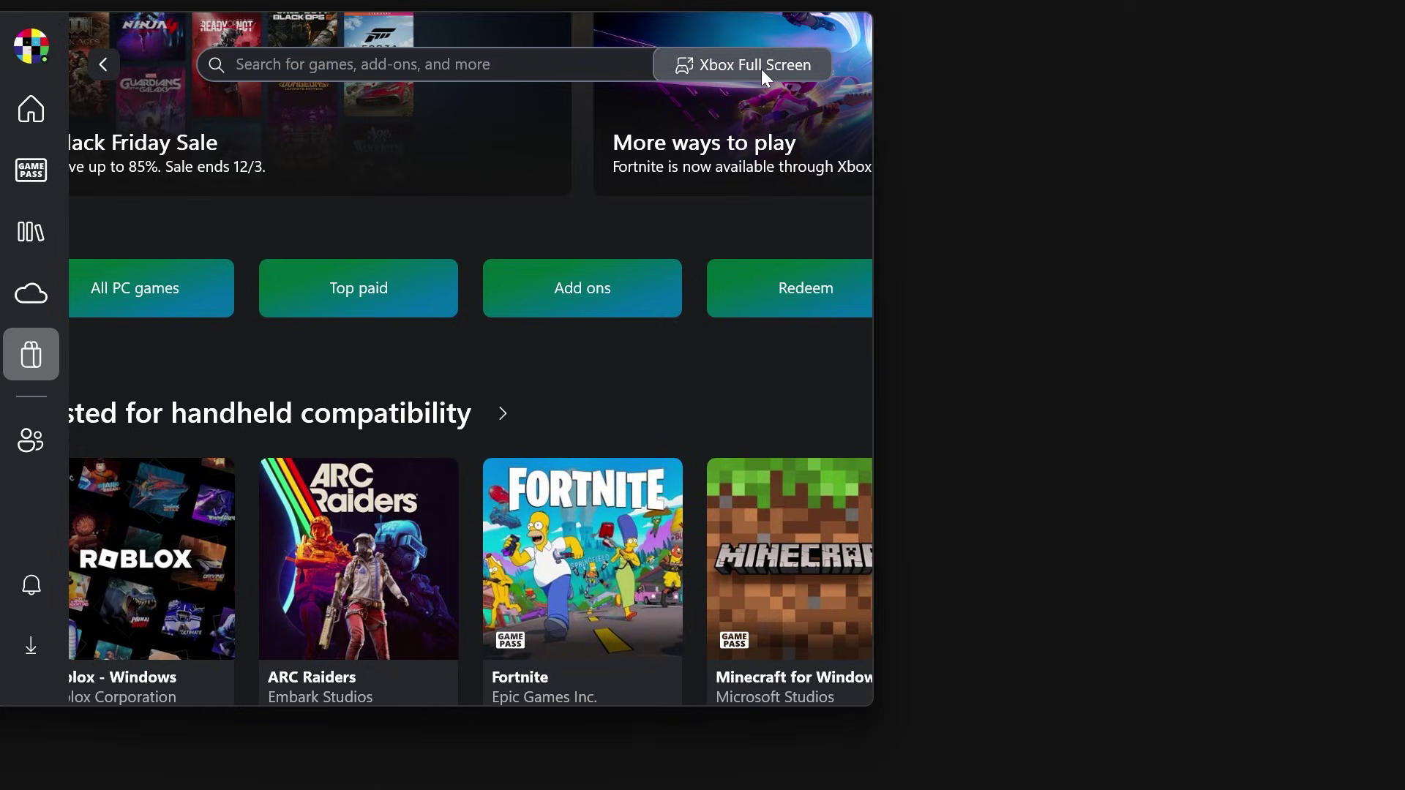